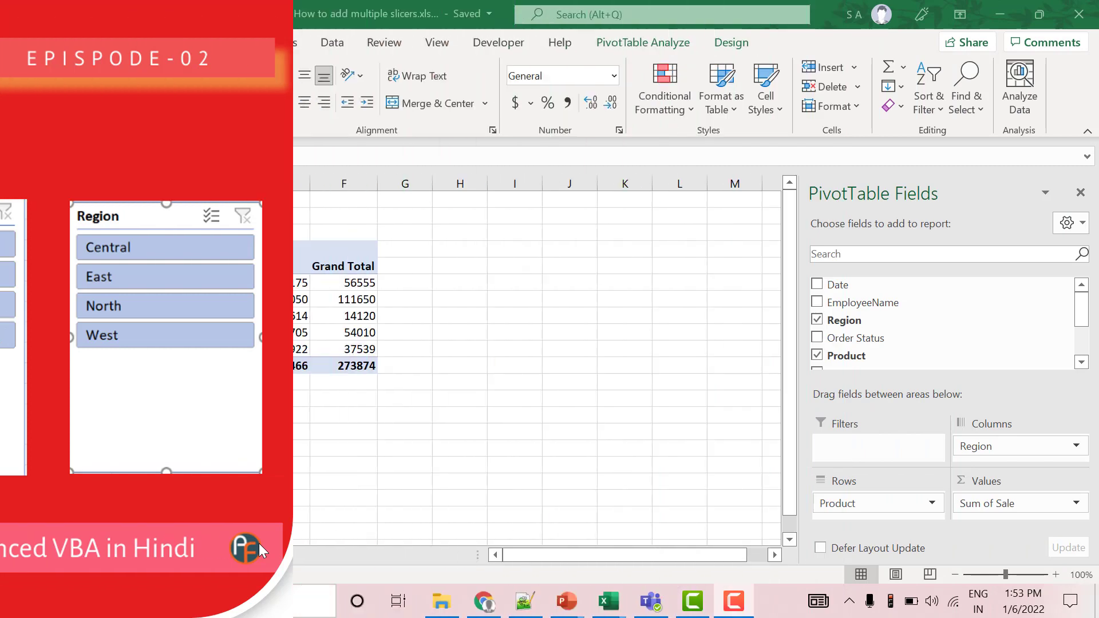
Step: Point out the product names, the Desk grand total and the West sales for Pen in the pivot table
left_click(66, 275)
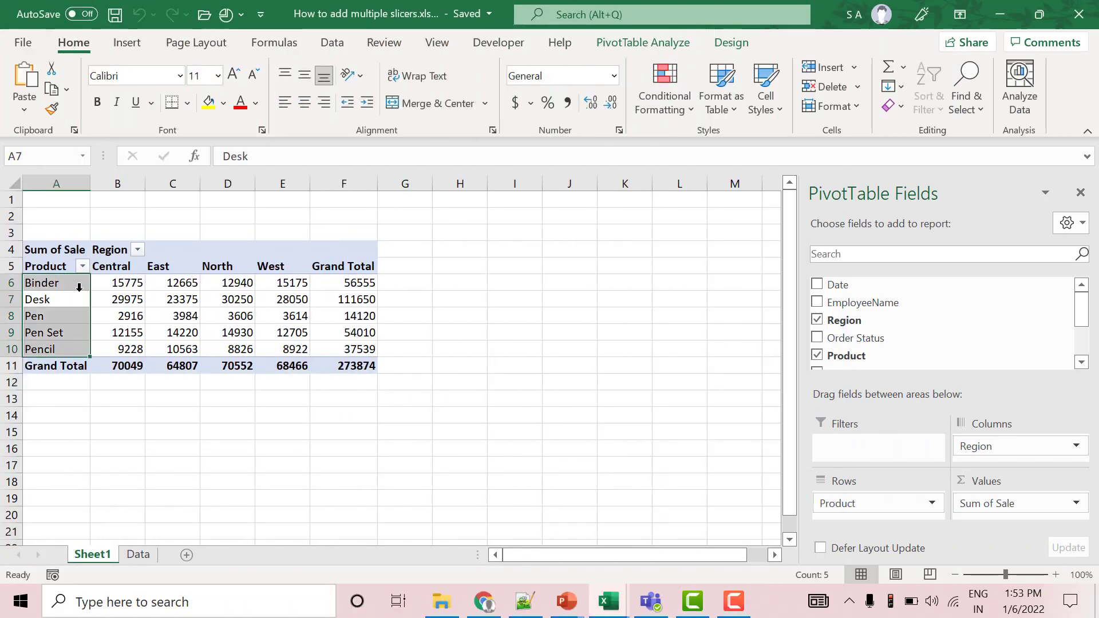
mouse_move(352, 301)
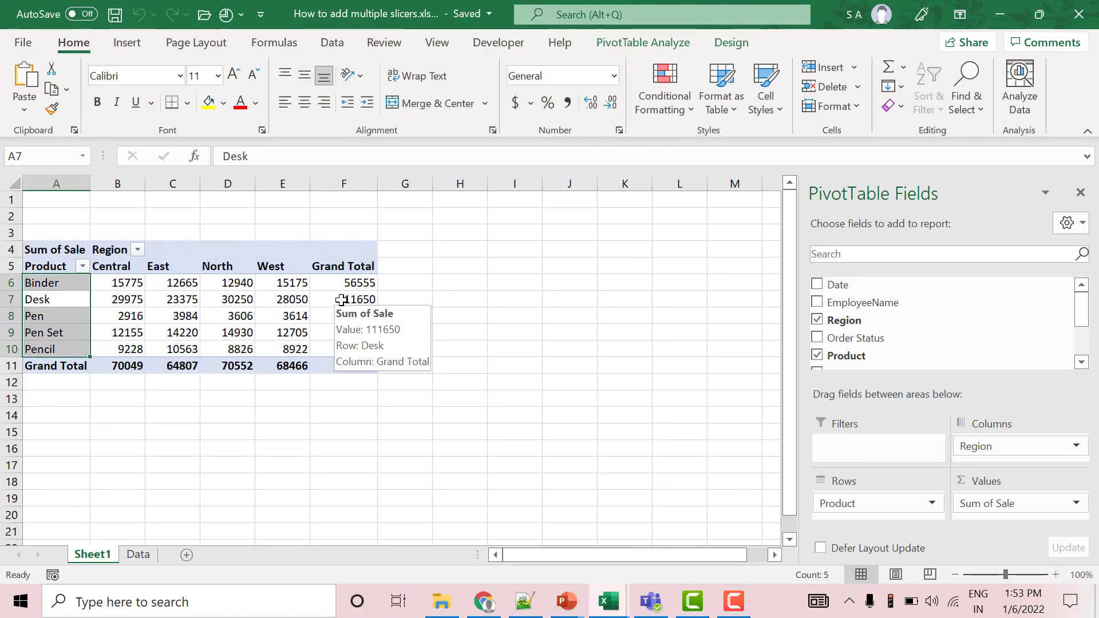
left_click(341, 299)
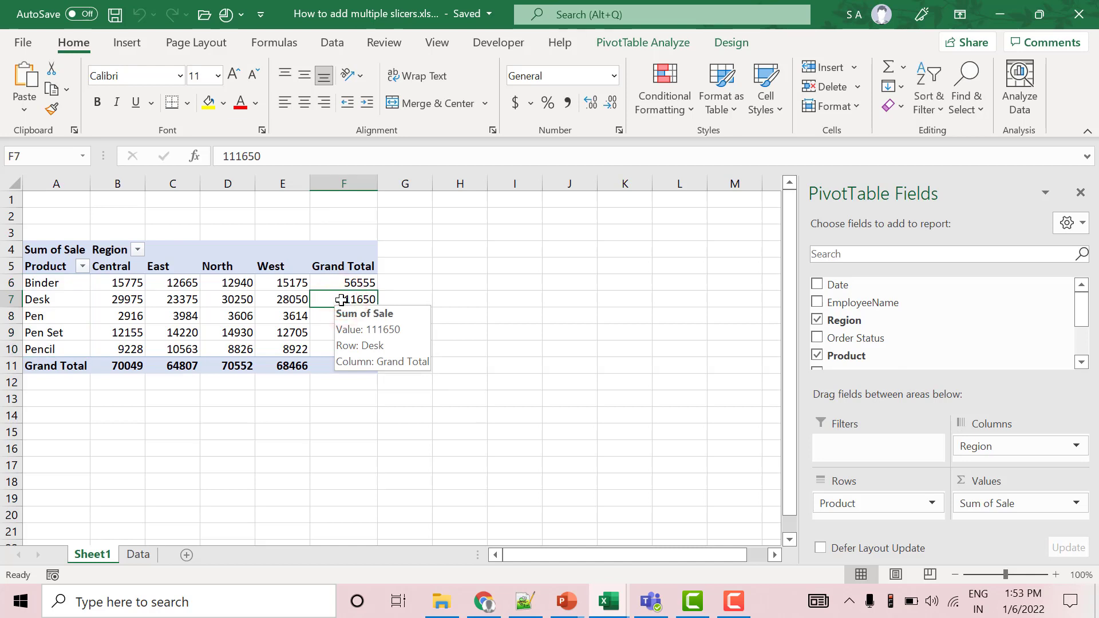
left_click(269, 311)
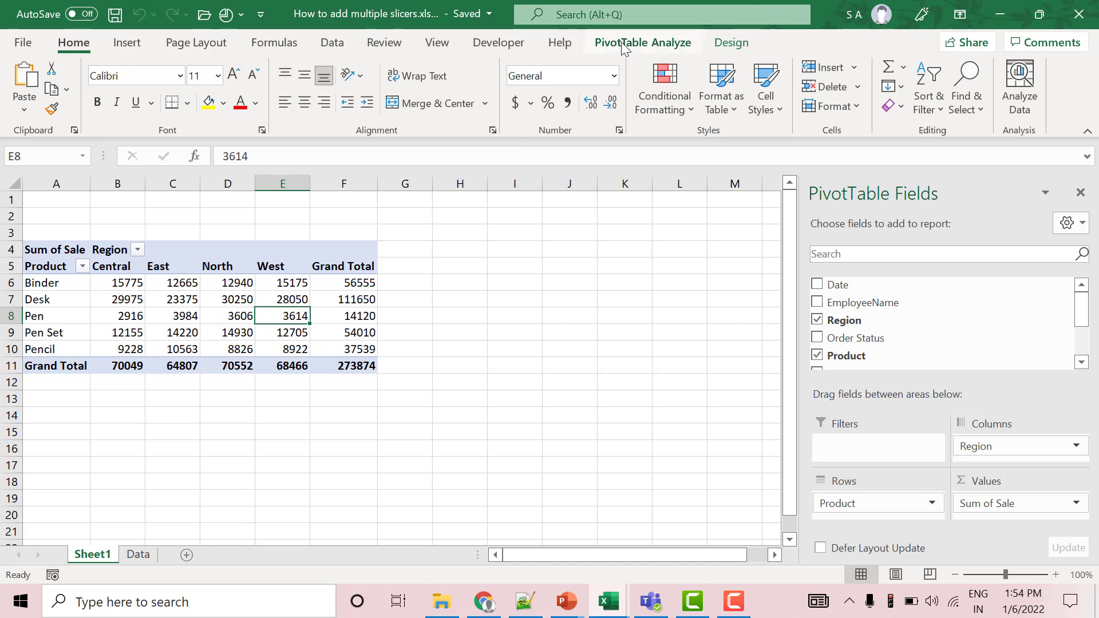
Step: Insert slicers for the Order Status and Product fields from PivotTable Analyze
left_click(621, 43)
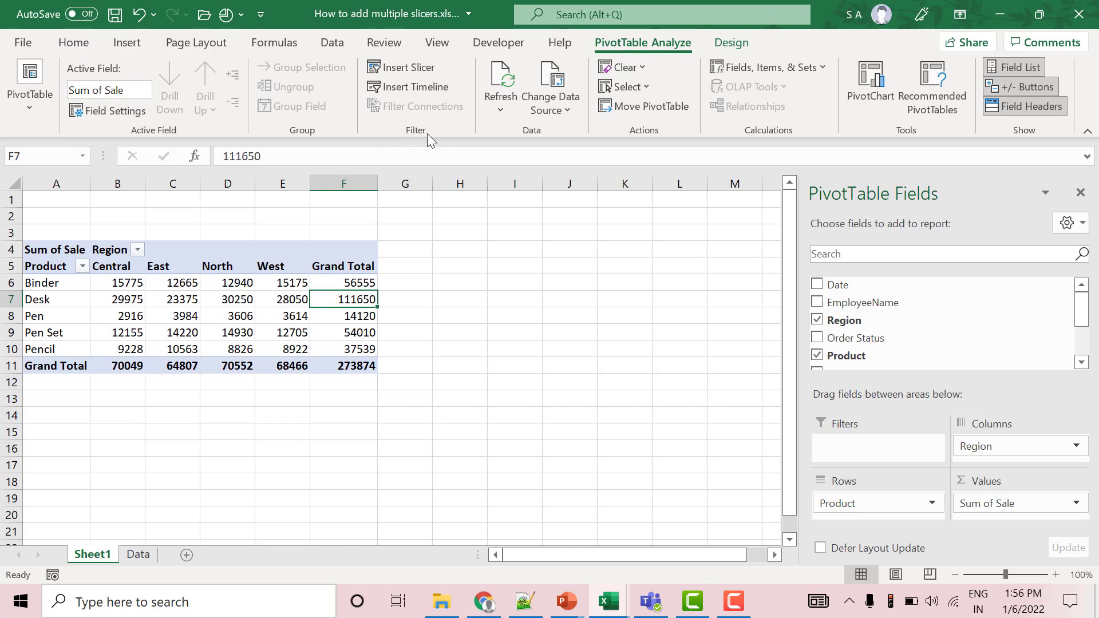
left_click(405, 70)
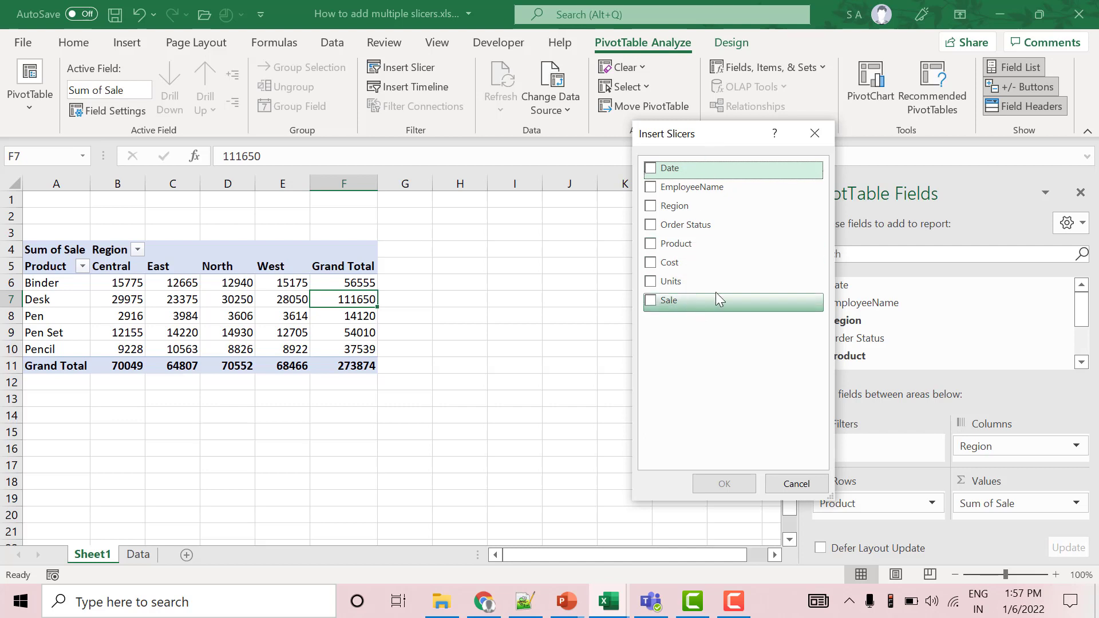
left_click(656, 225)
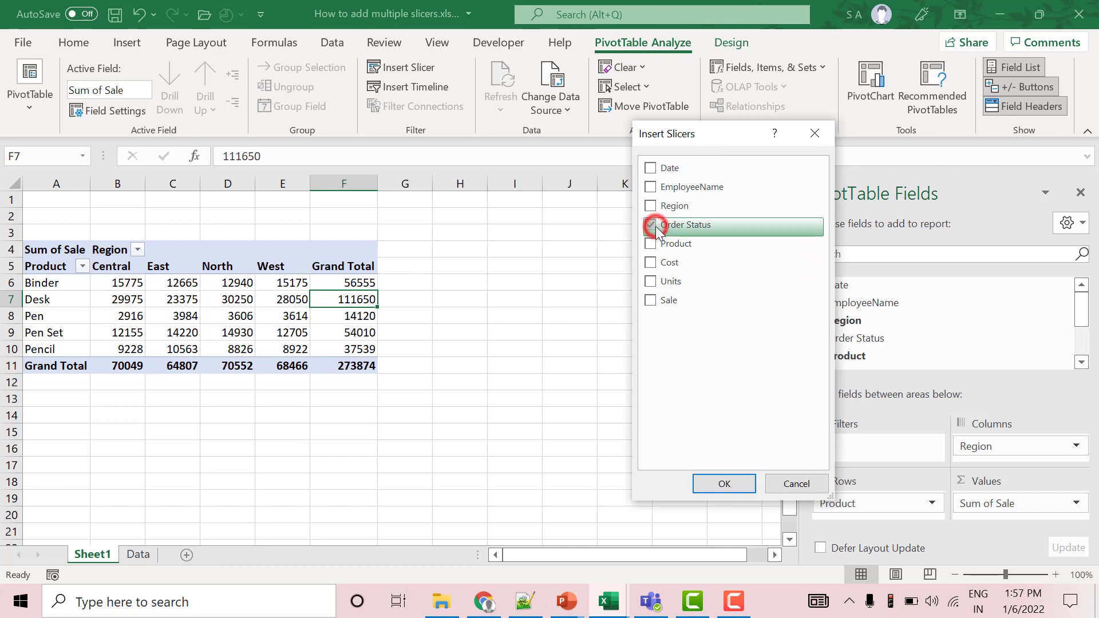
left_click(651, 244)
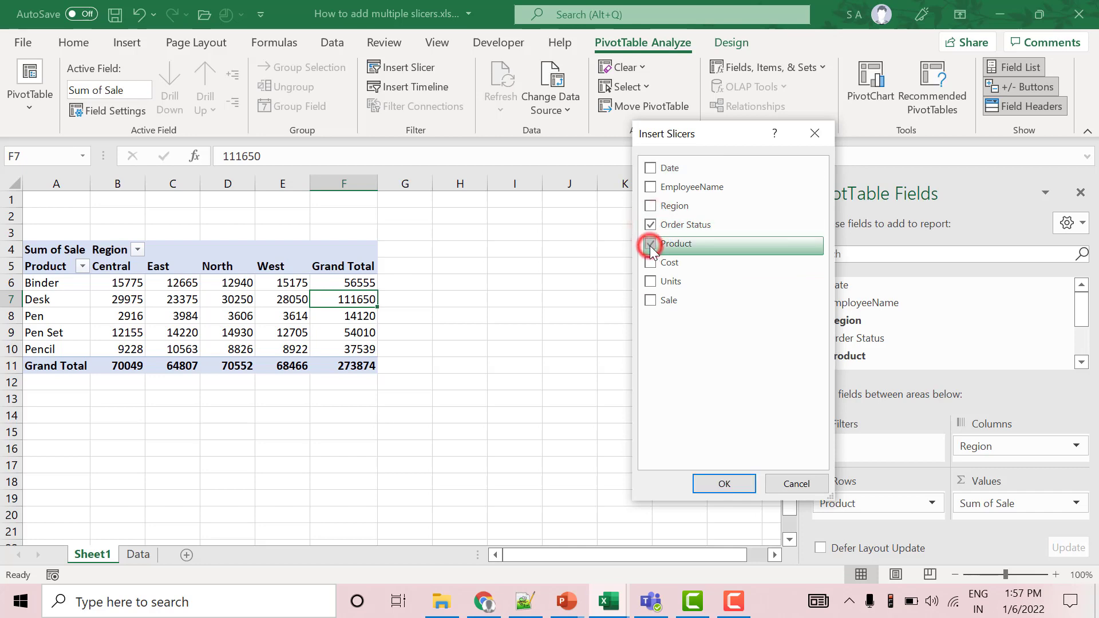
left_click(741, 483)
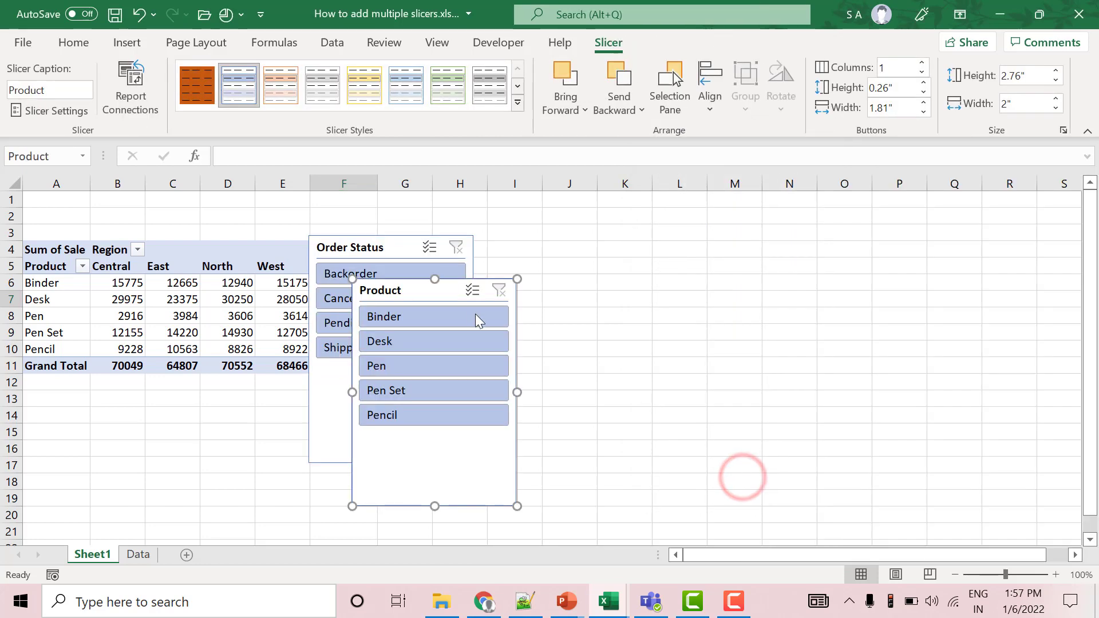
Step: Move the Product slicer to columns K–M with Order Status beside it, then delete both slicers
left_click_drag(427, 294, 661, 246)
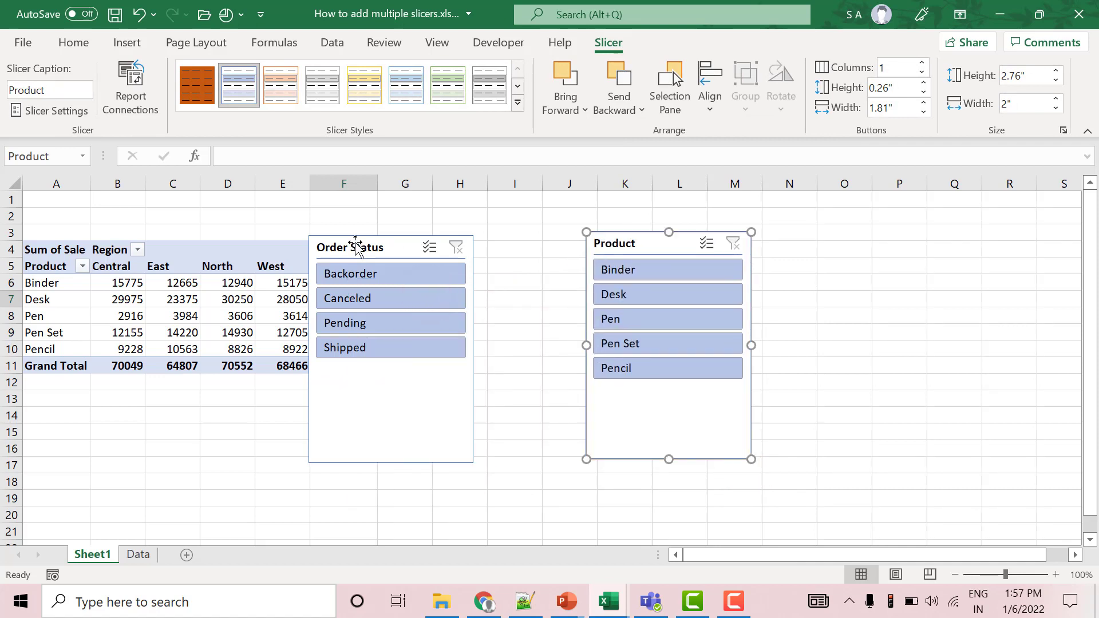
left_click_drag(357, 243, 465, 238)
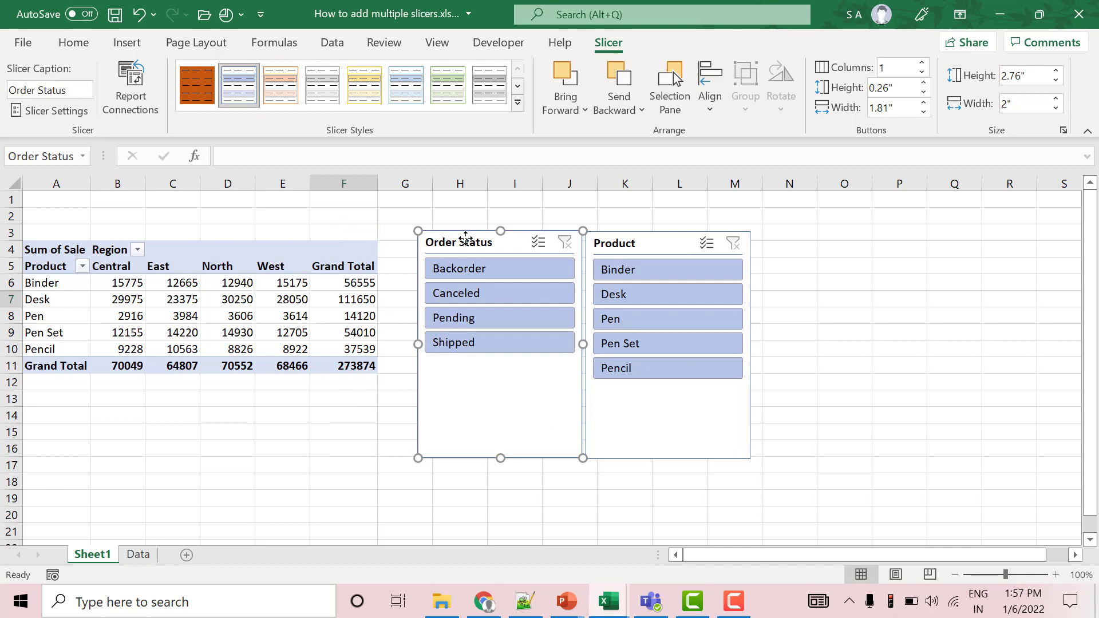
left_click(465, 237)
key("Delete")
left_click(625, 244)
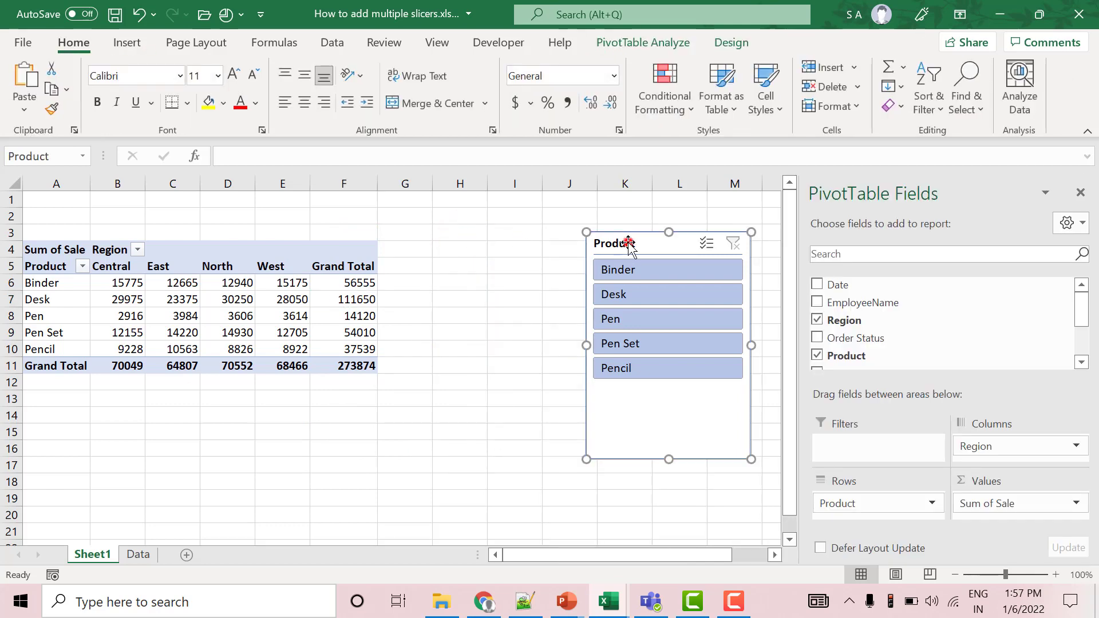
key("Delete")
left_click(629, 243)
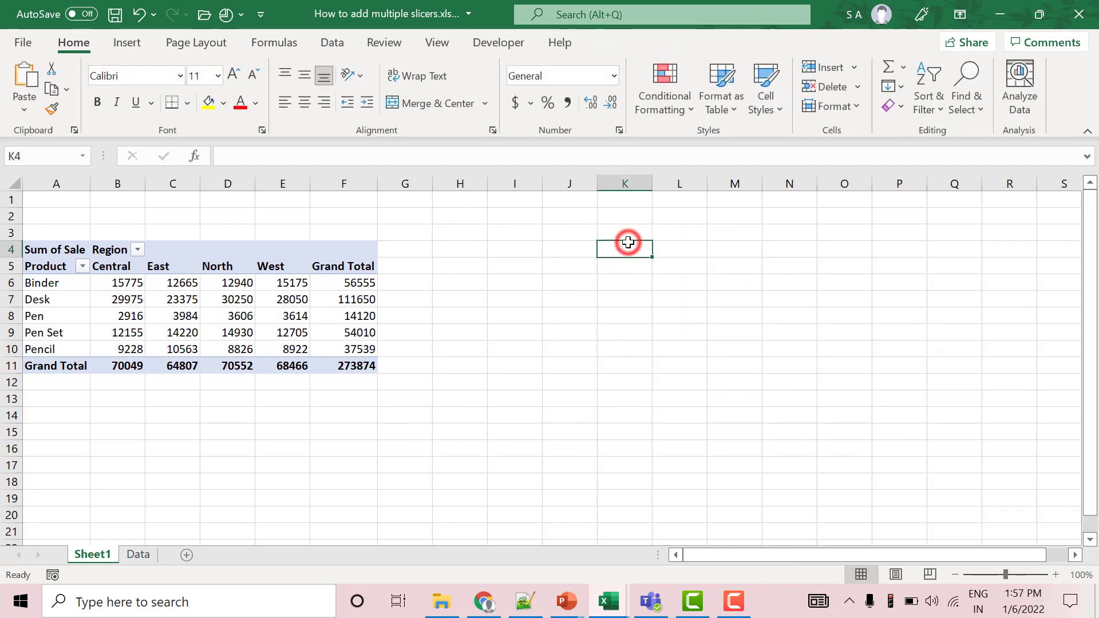
Step: In the VBA editor, start the macro line ThisWorkbook.SlicerCaches.Add2( using IntelliSense completion
key("alt+F11")
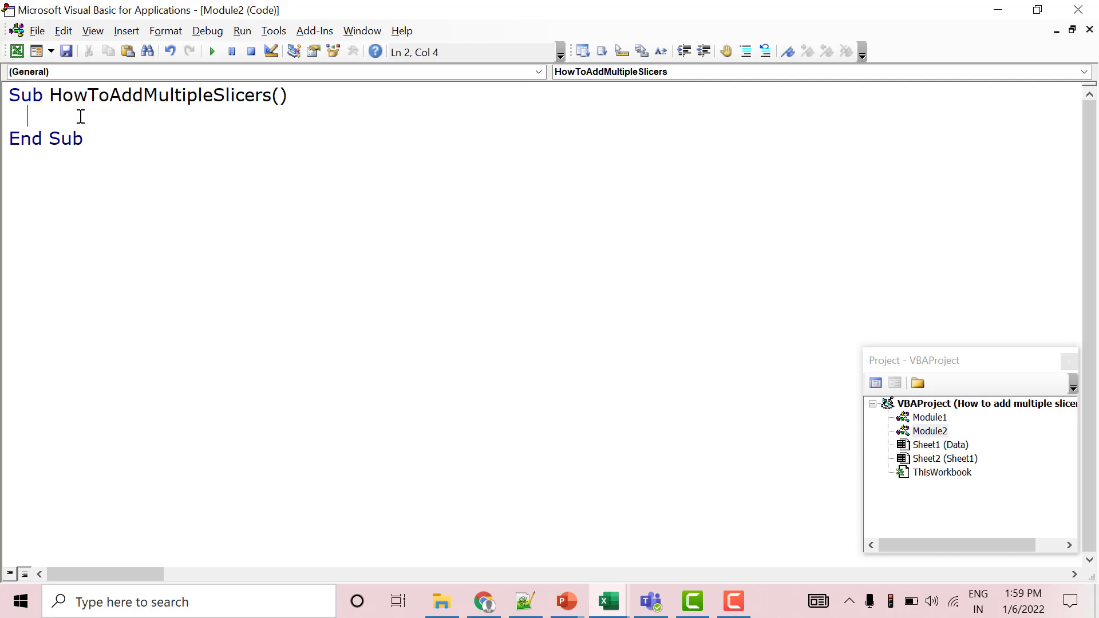
type("this")
key("ctrl+space")
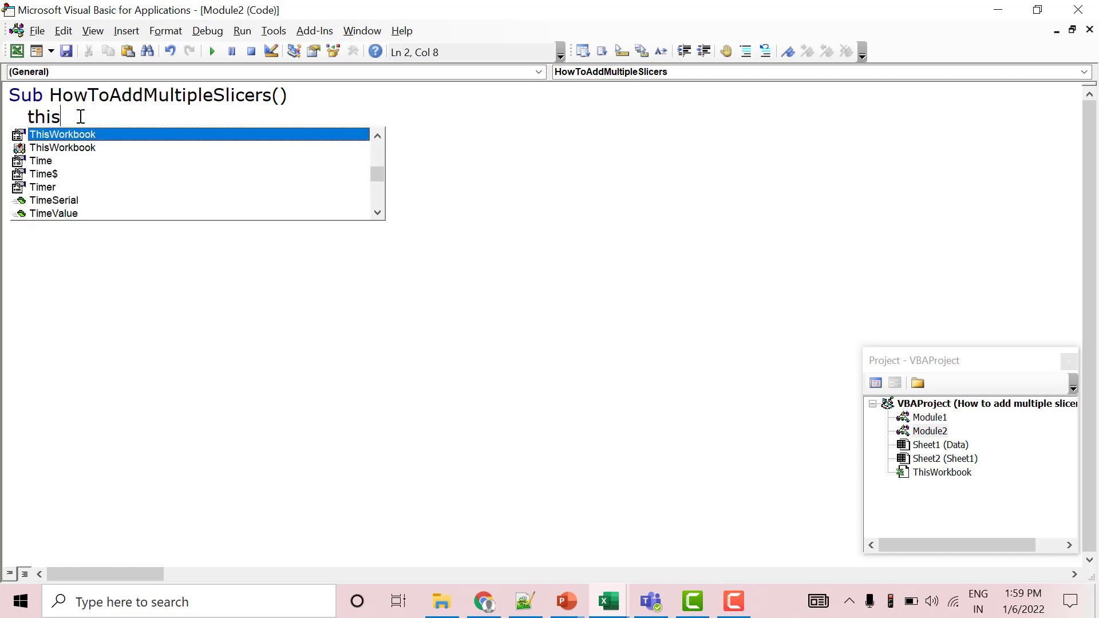
type(".sl")
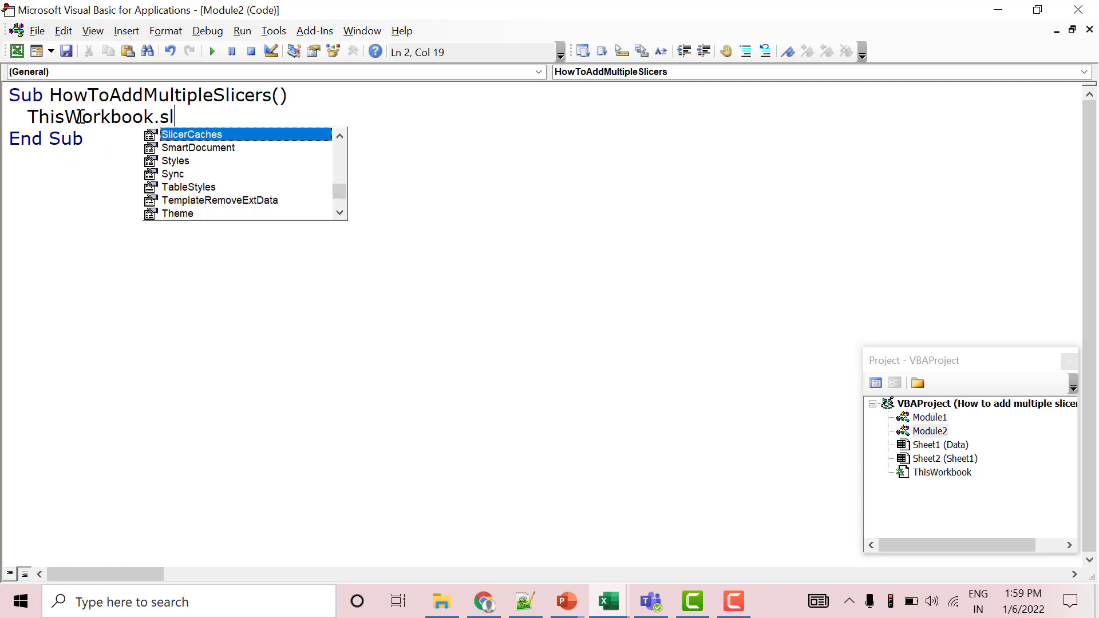
type("i")
key("Tab")
type(".")
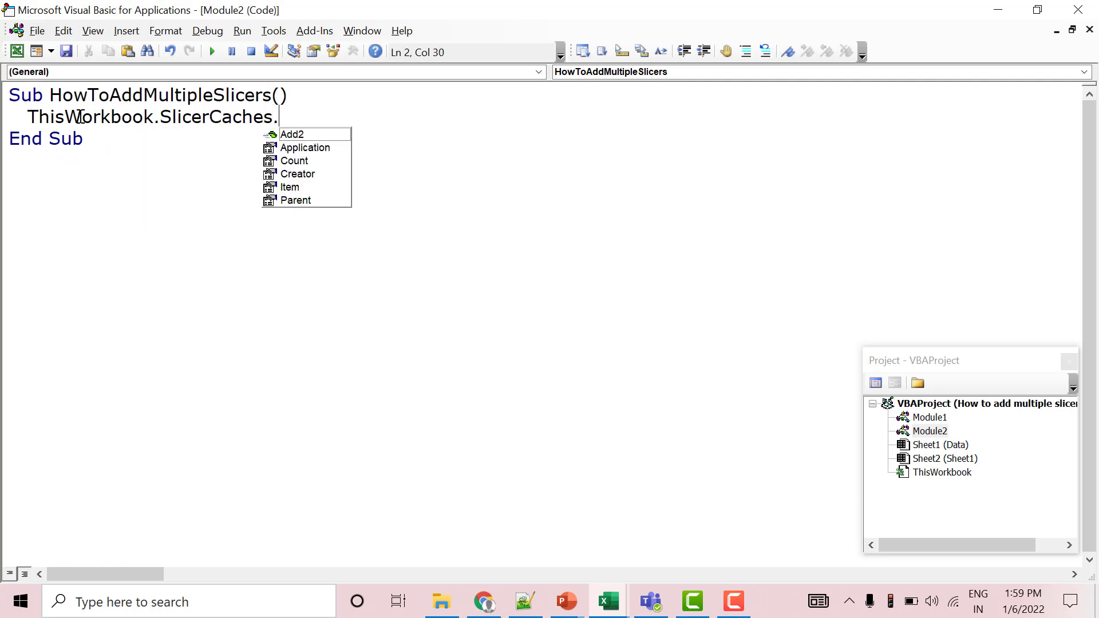
type("a")
key("Tab")
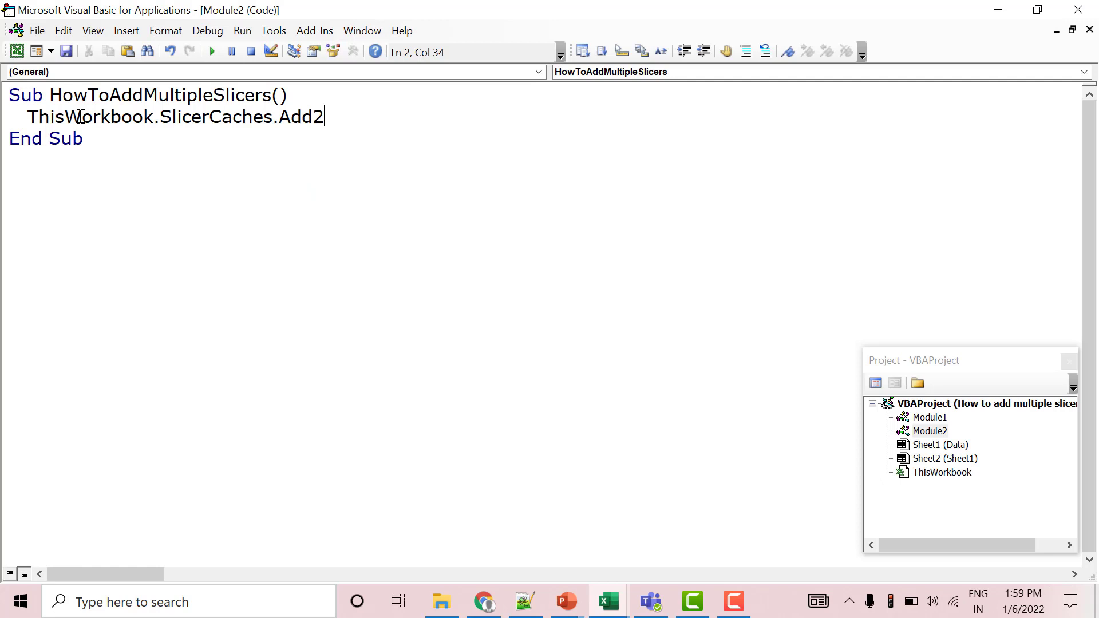
type("(")
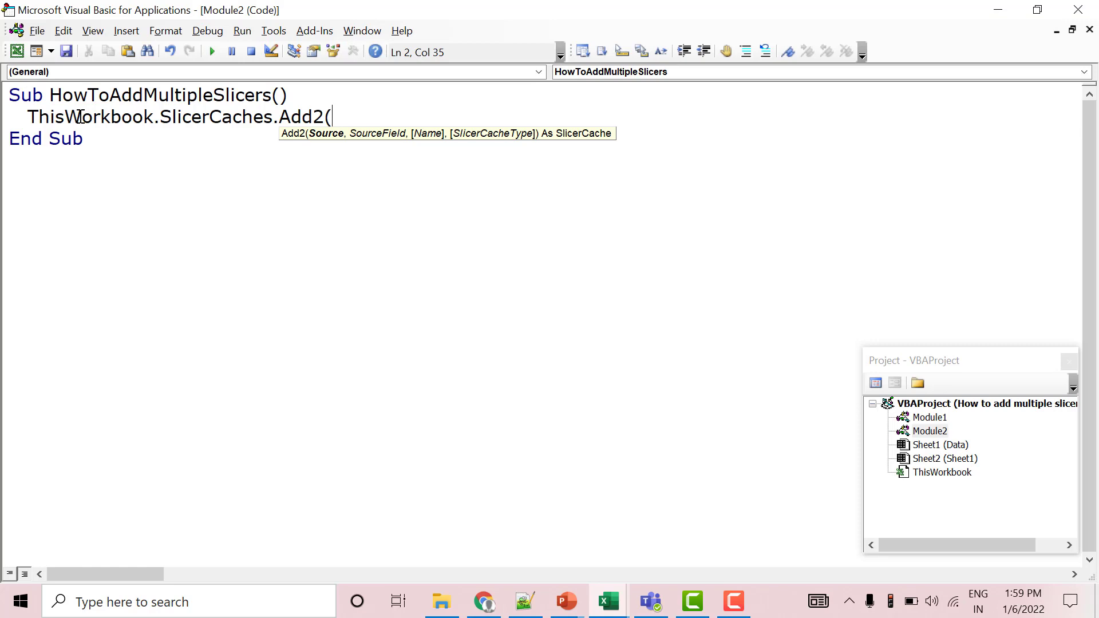
left_click(17, 51)
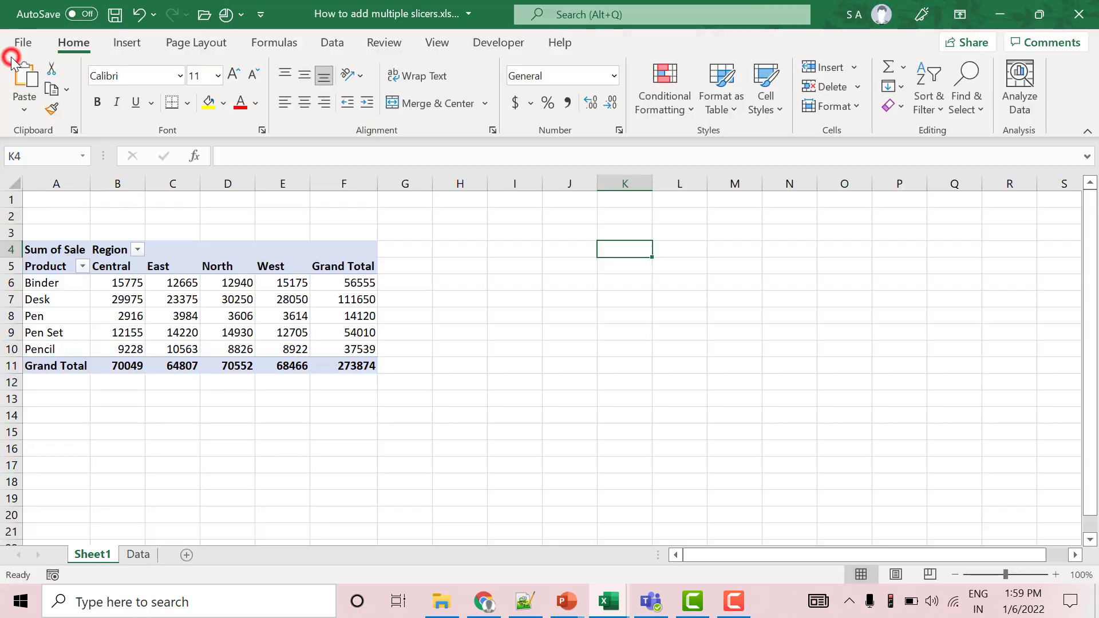
left_click(220, 334)
mouse_move(228, 332)
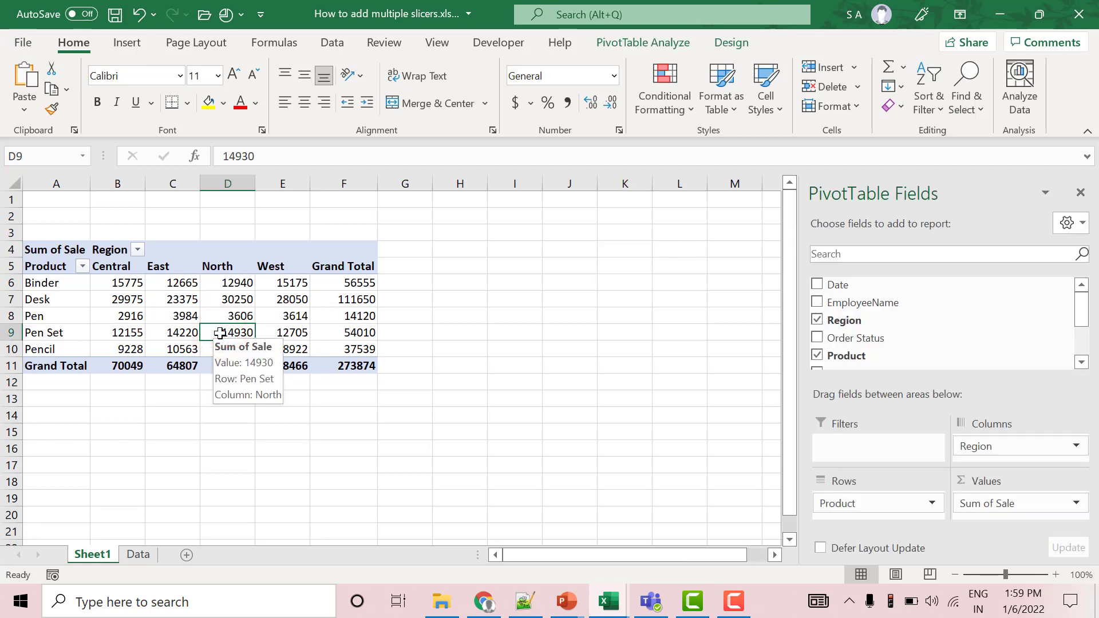
key("alt+F11")
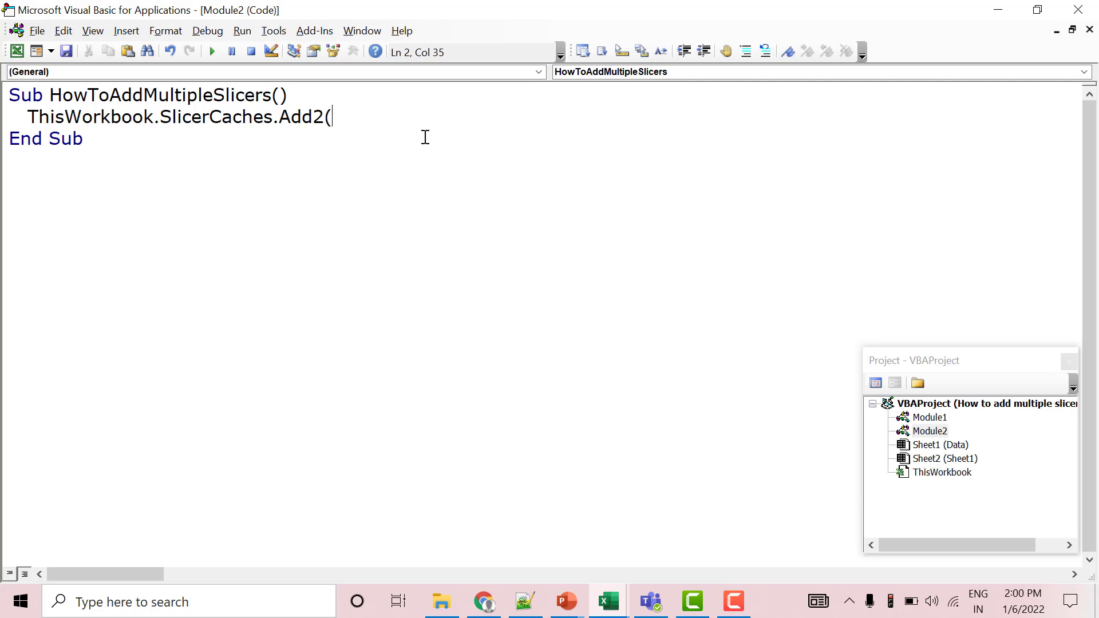
Step: Pass Sheet2.PivotTables(1) as the first argument of Add2
type("Sheet2")
type(".pi")
key("Tab")
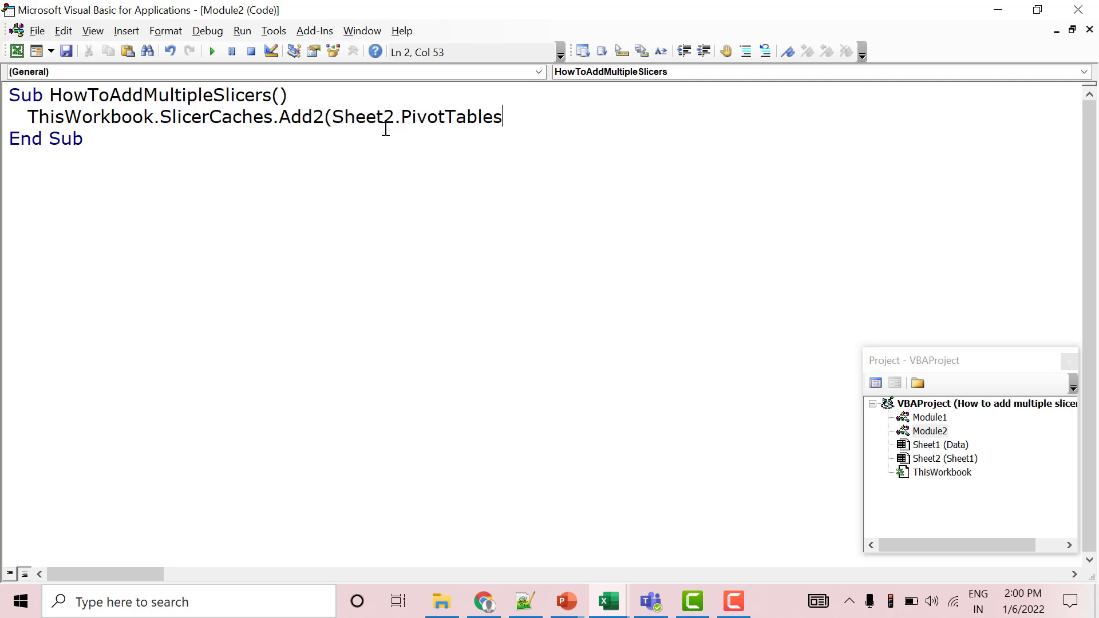
type("(1")
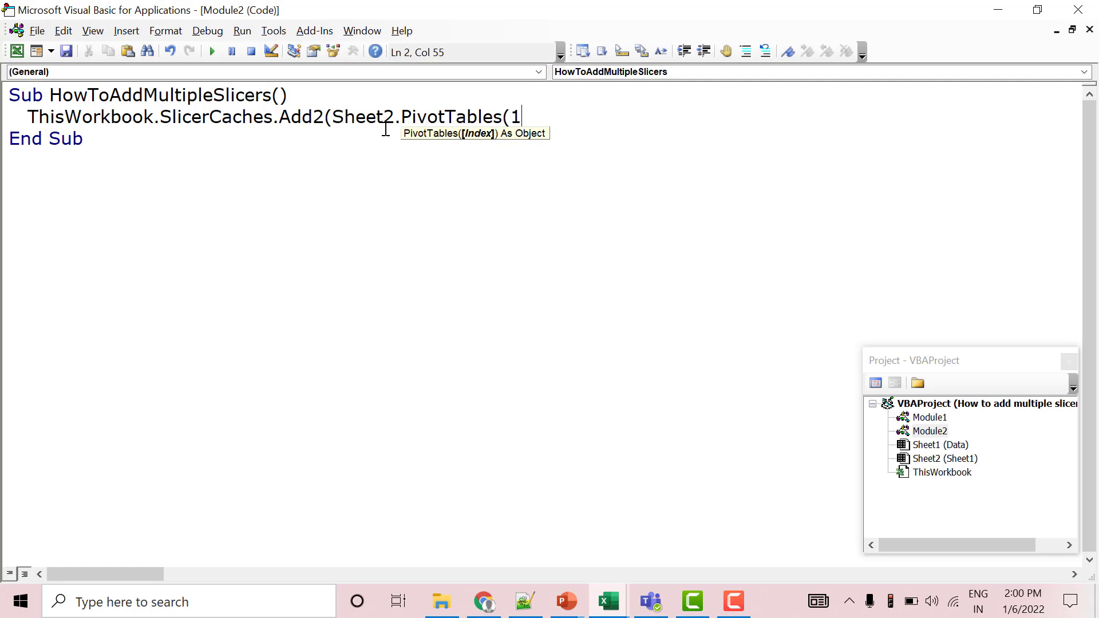
type(")")
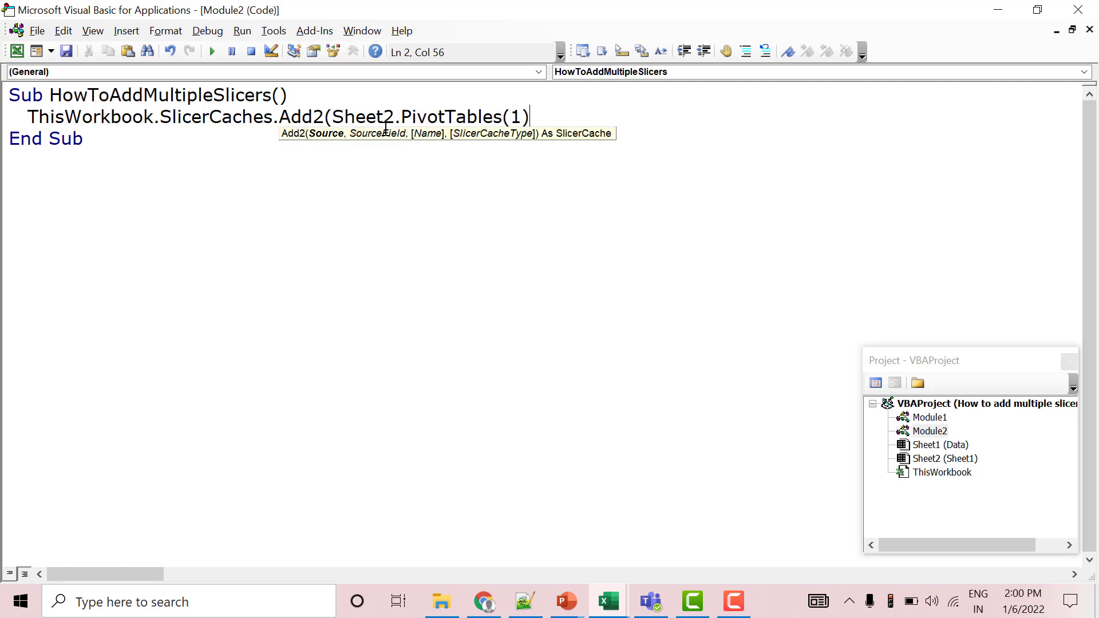
type(",")
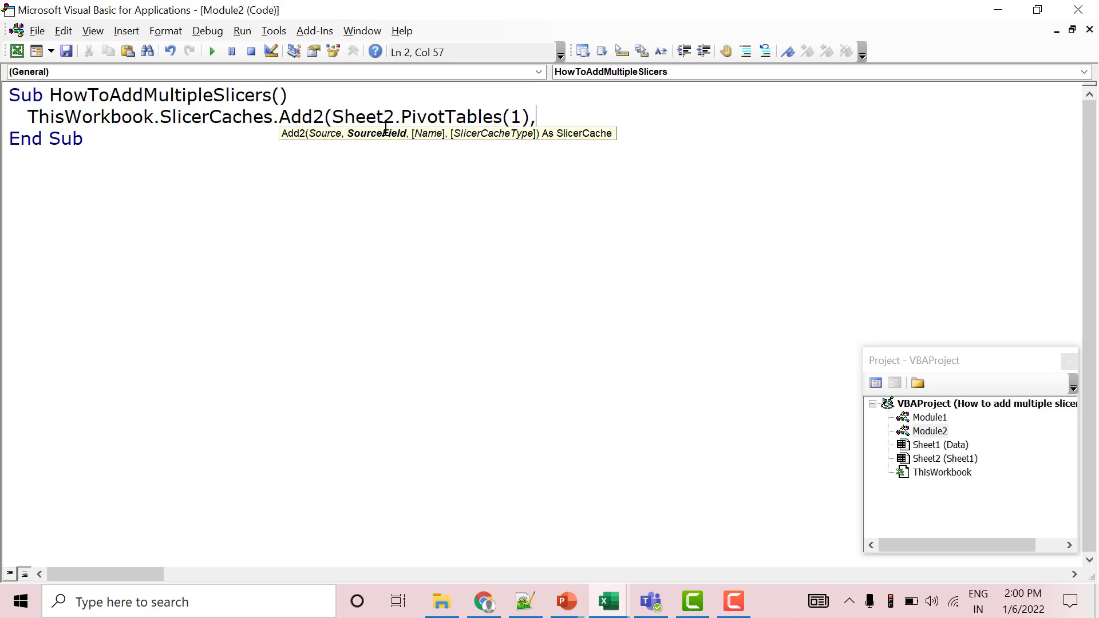
Step: Check the pivot field names in the workbook, such as the Binder grand total, then return to the code
key("alt+F11")
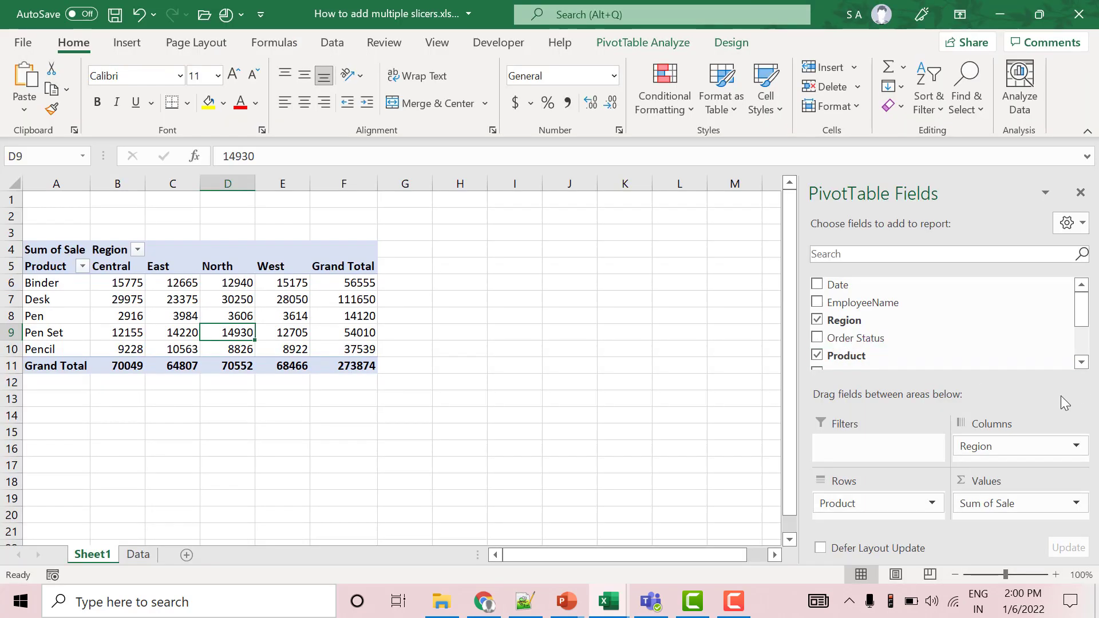
left_click(1082, 362)
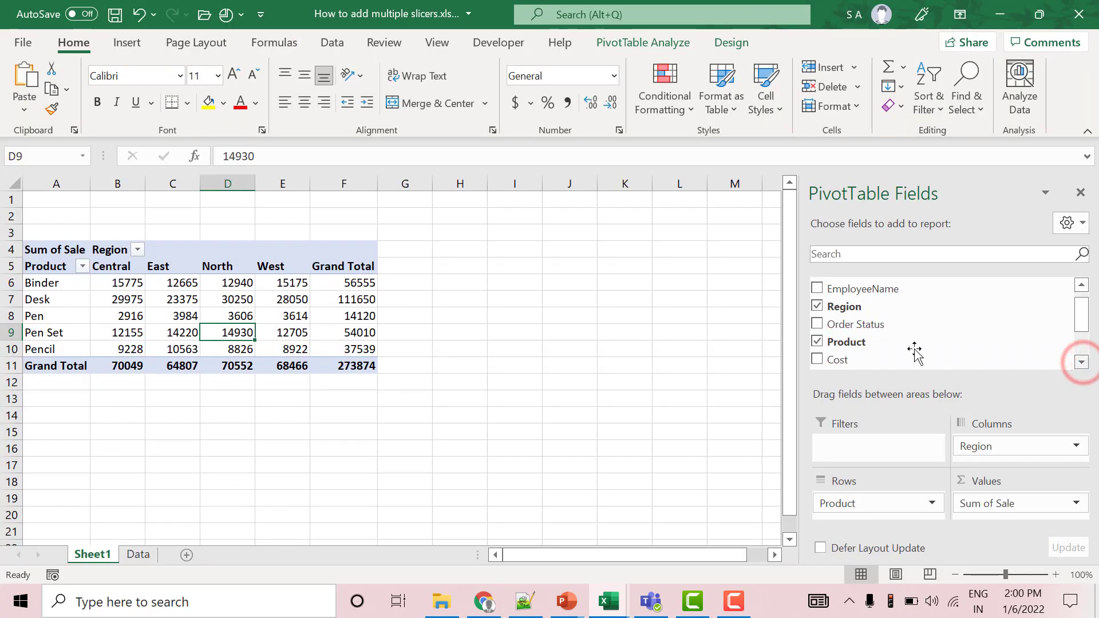
left_click(367, 286)
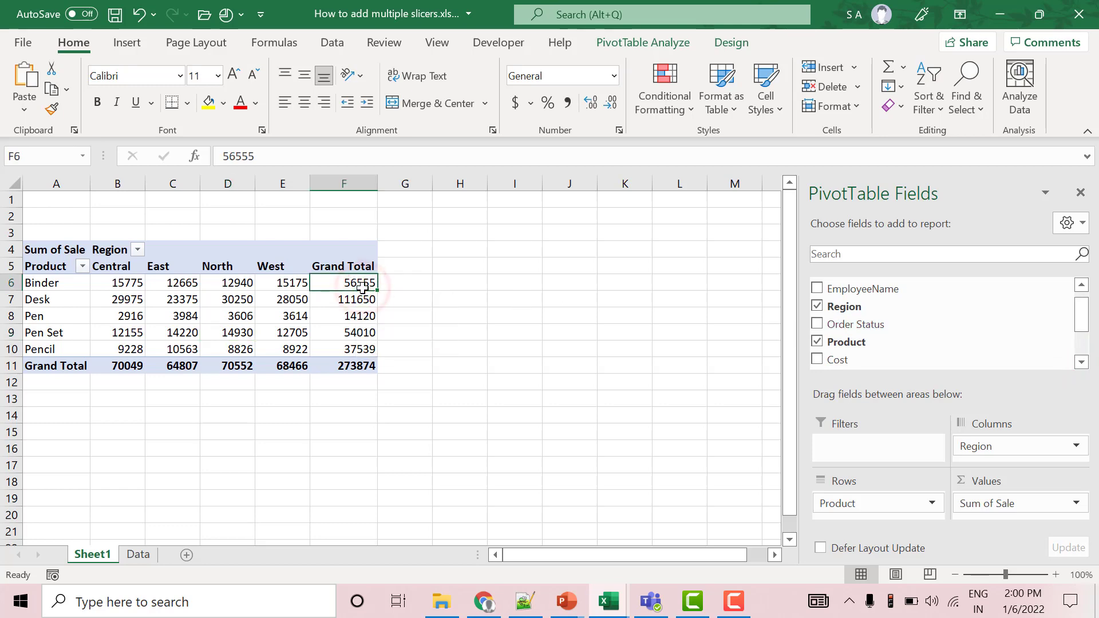
key("alt+F11")
Step: Pass "Order Status" as the Add2 source field and close the call
type("\"Or")
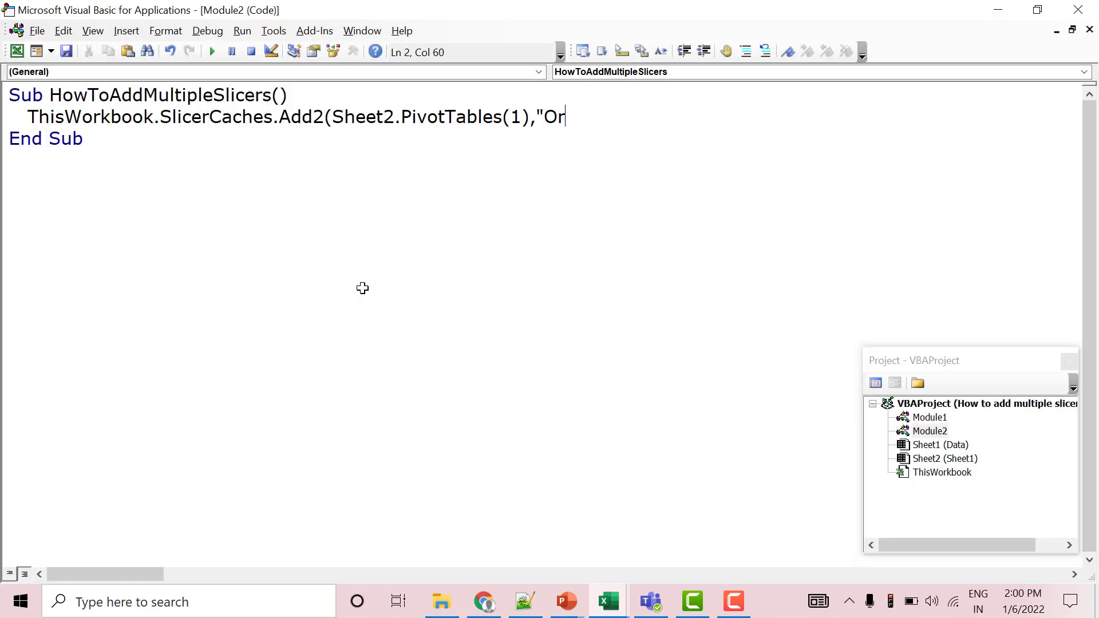
type("der Statu")
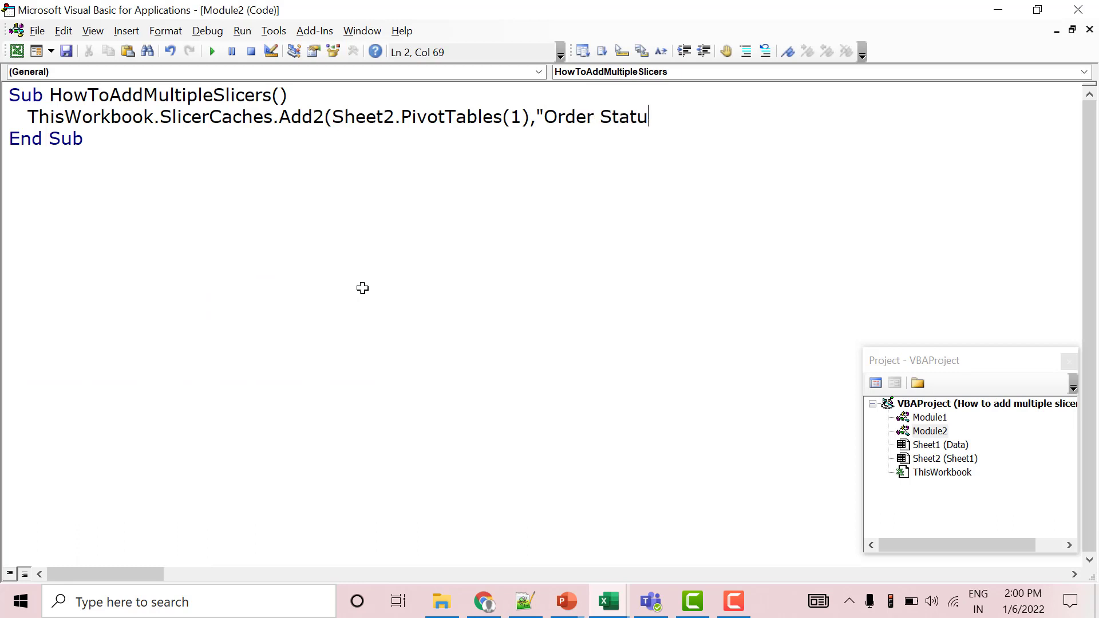
type("s\"")
type(",")
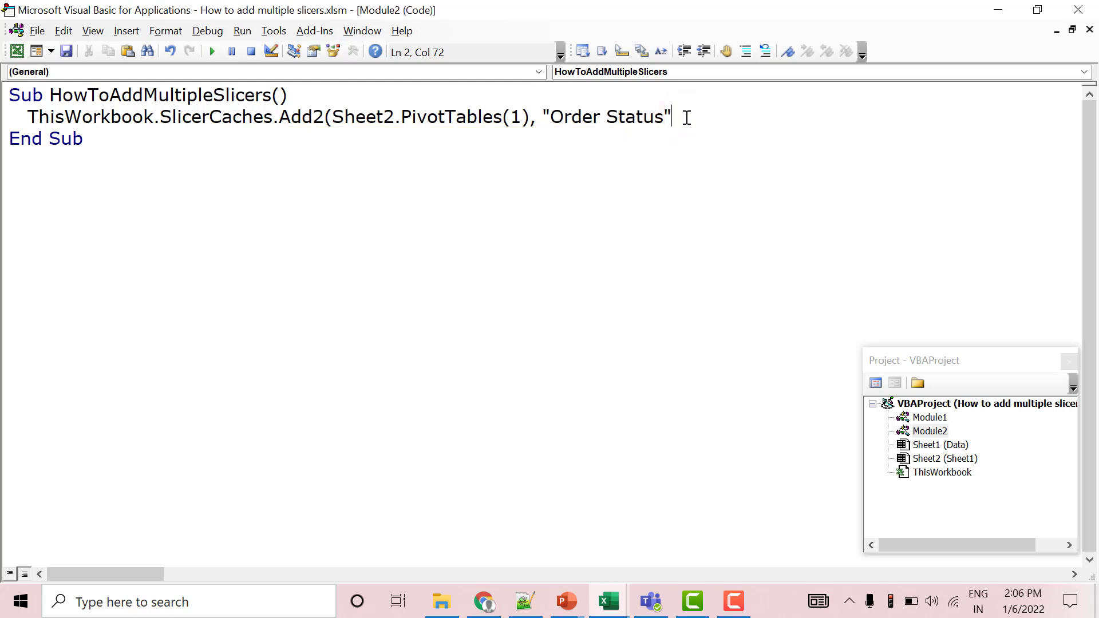
type(")")
left_click(690, 116)
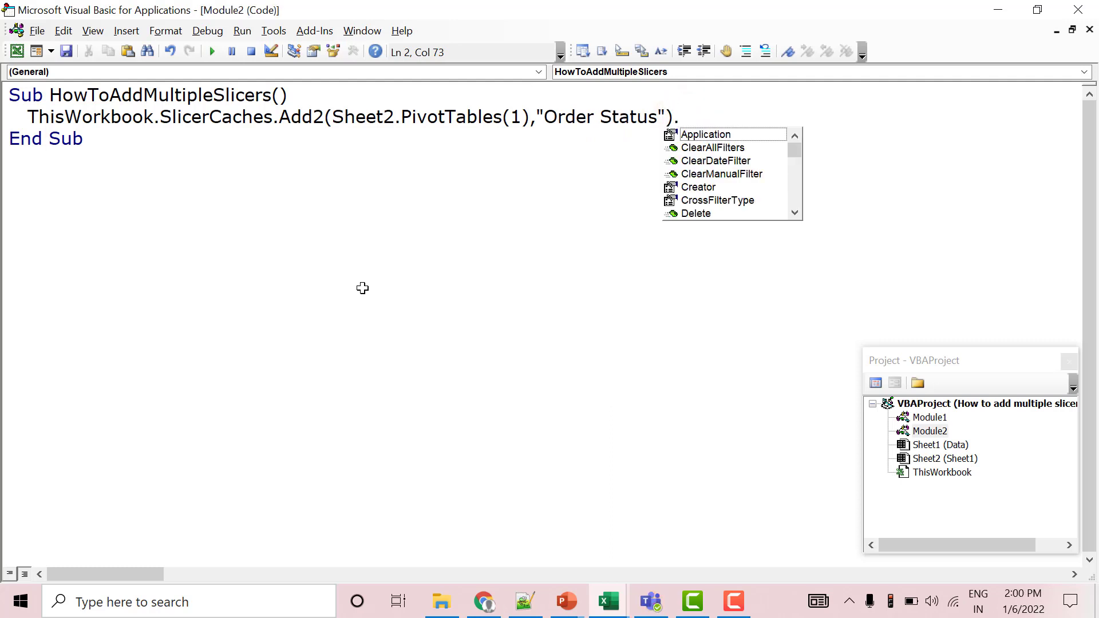
Step: Append .Slicers.Add with Sheet2 as destination and "Order Status" as the caption
type("s")
key("Down")
key("Down")
key("Down")
key("Down")
key("Tab")
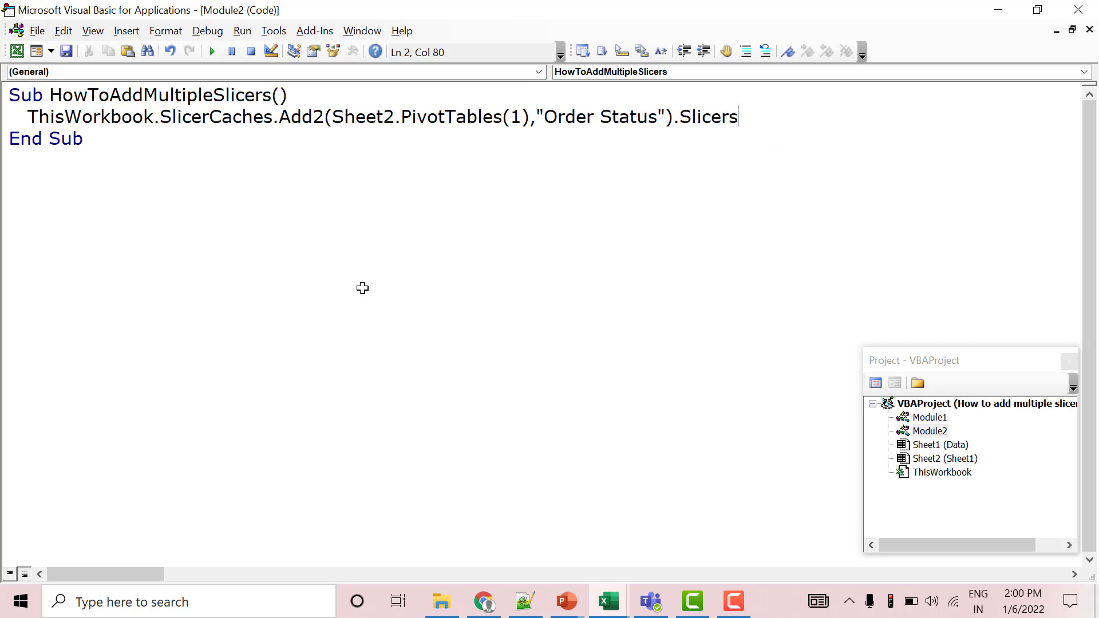
type(".")
key("Down")
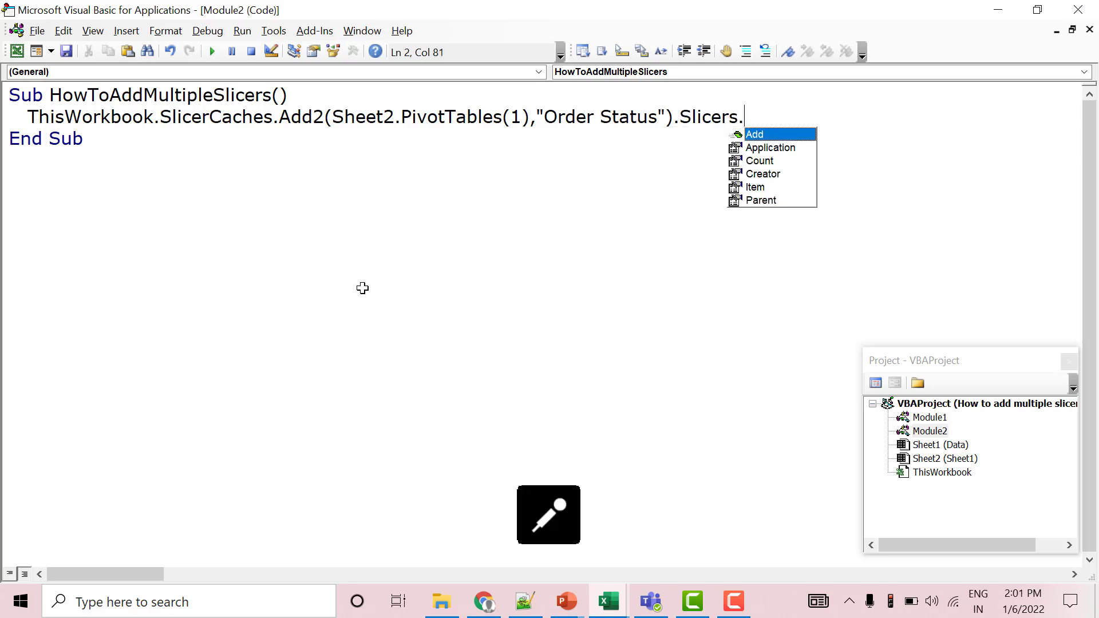
key("Tab")
type("(")
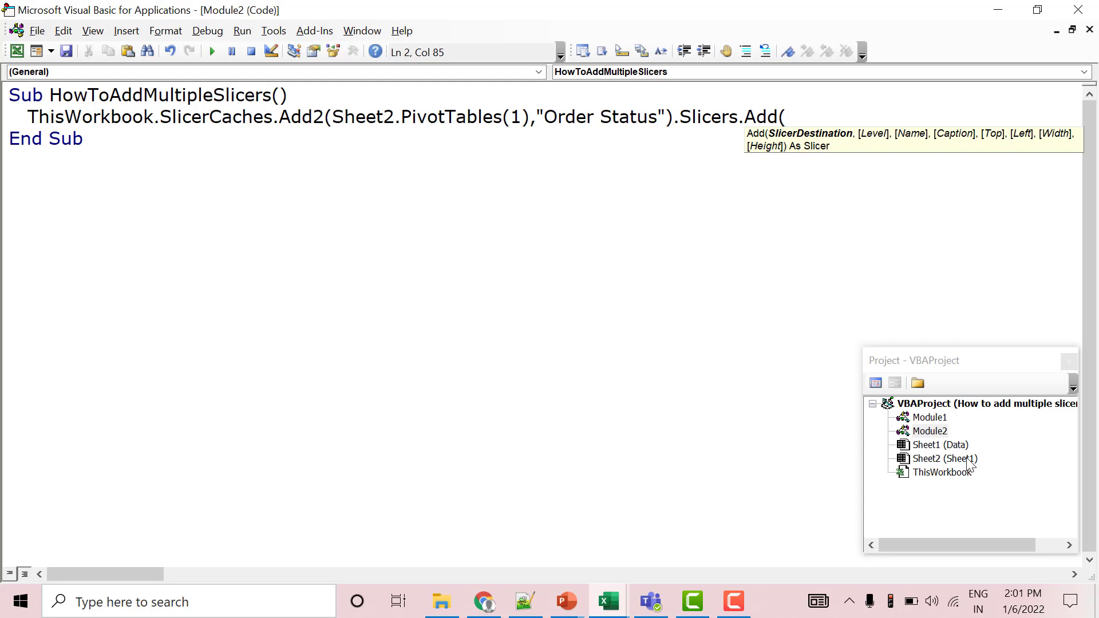
type("Sh")
type("eet2")
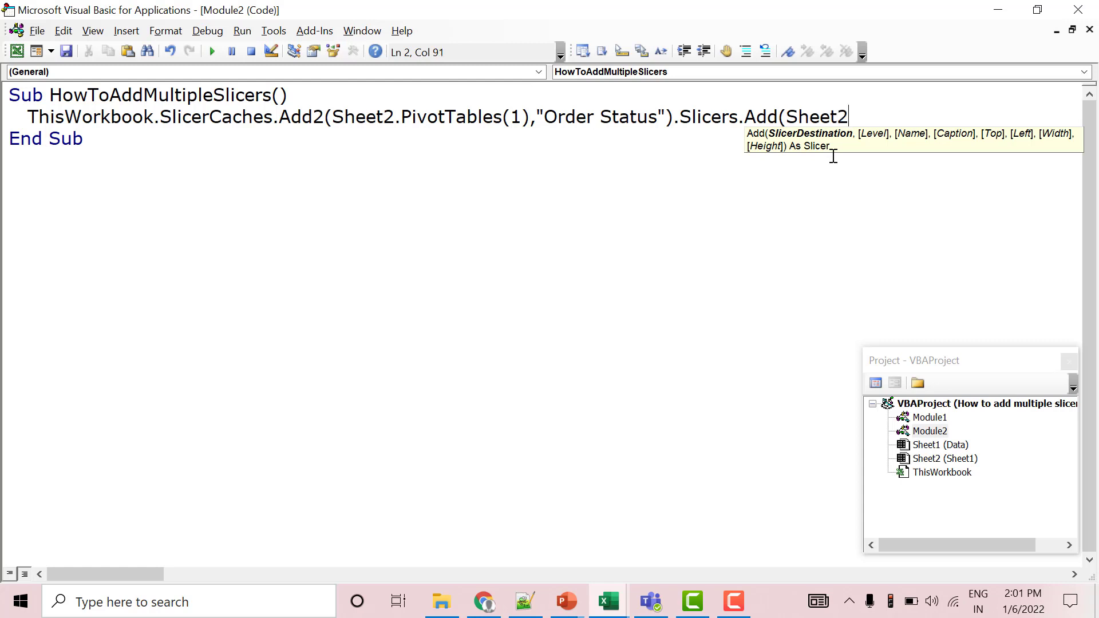
type(",,")
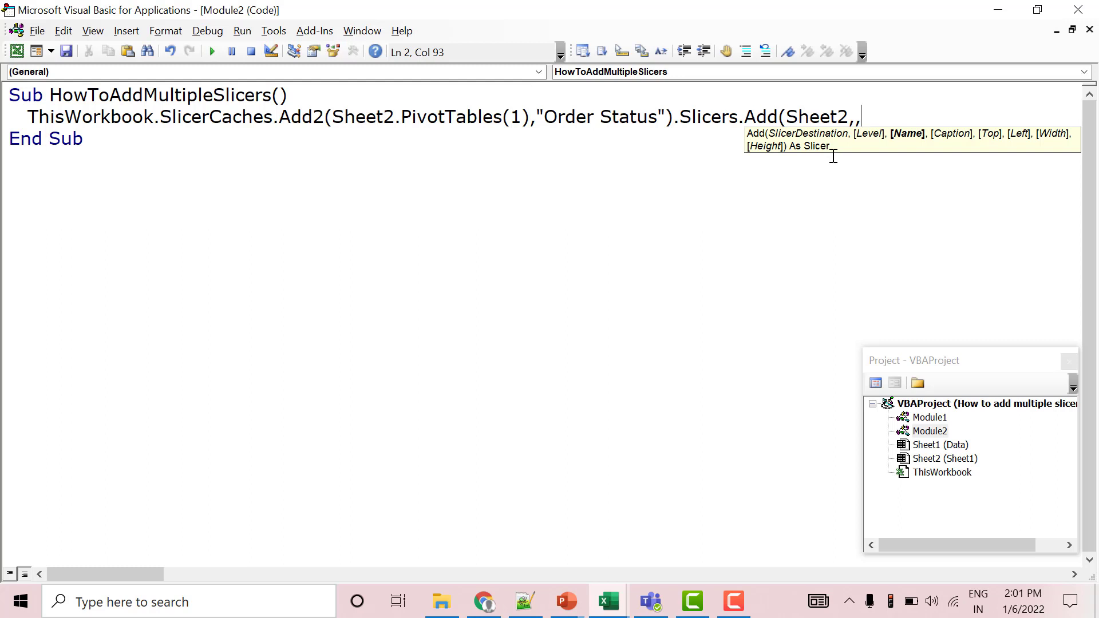
type(",")
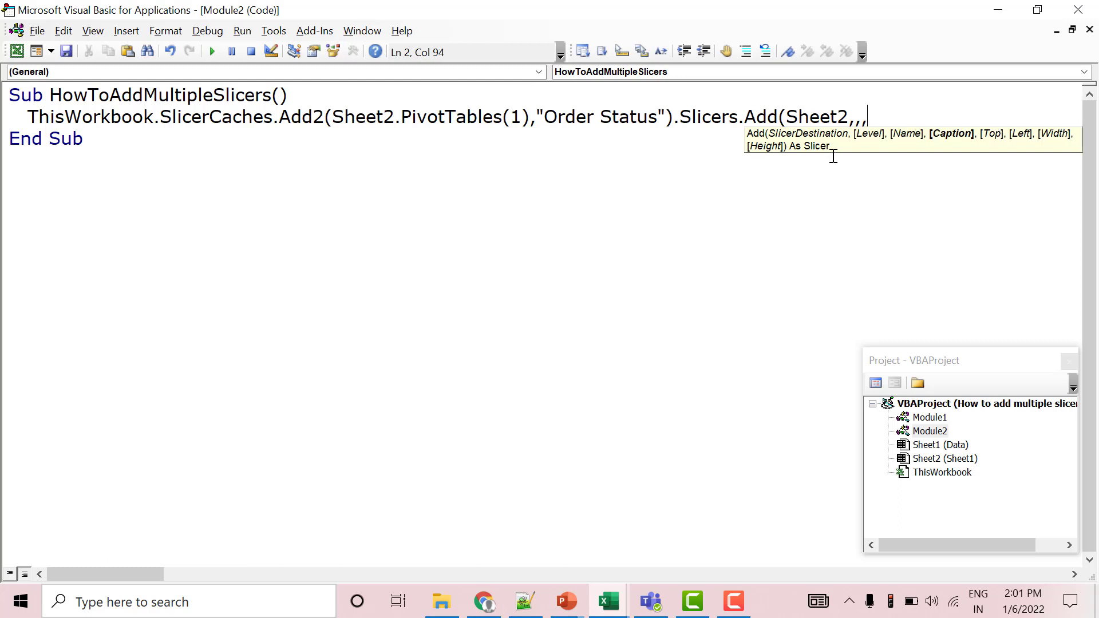
type("\"O")
type("rder ")
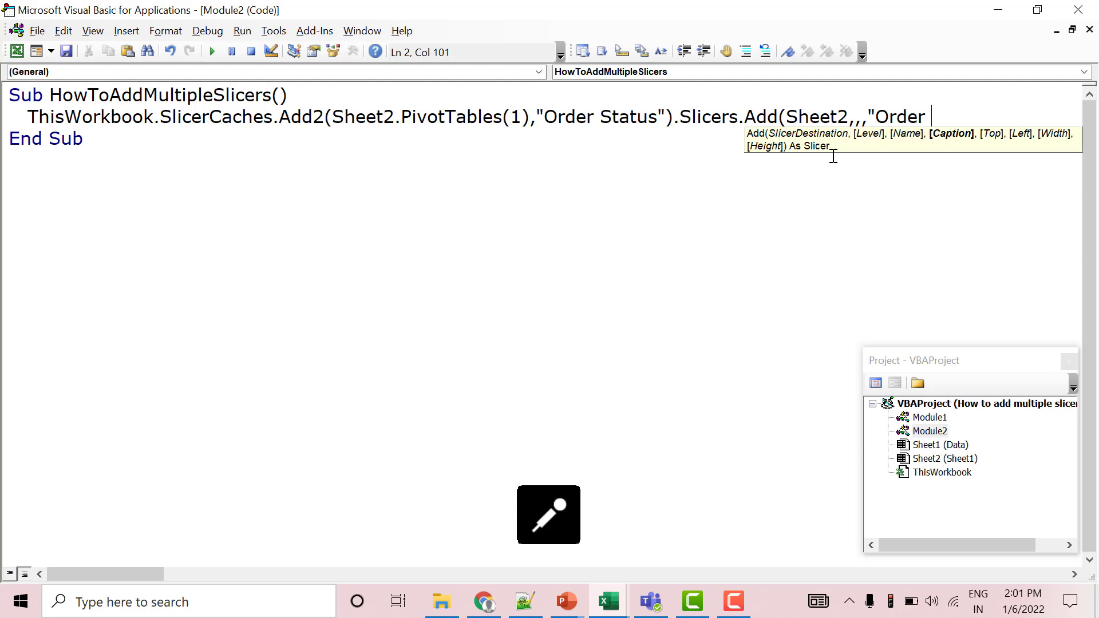
type("Status\"")
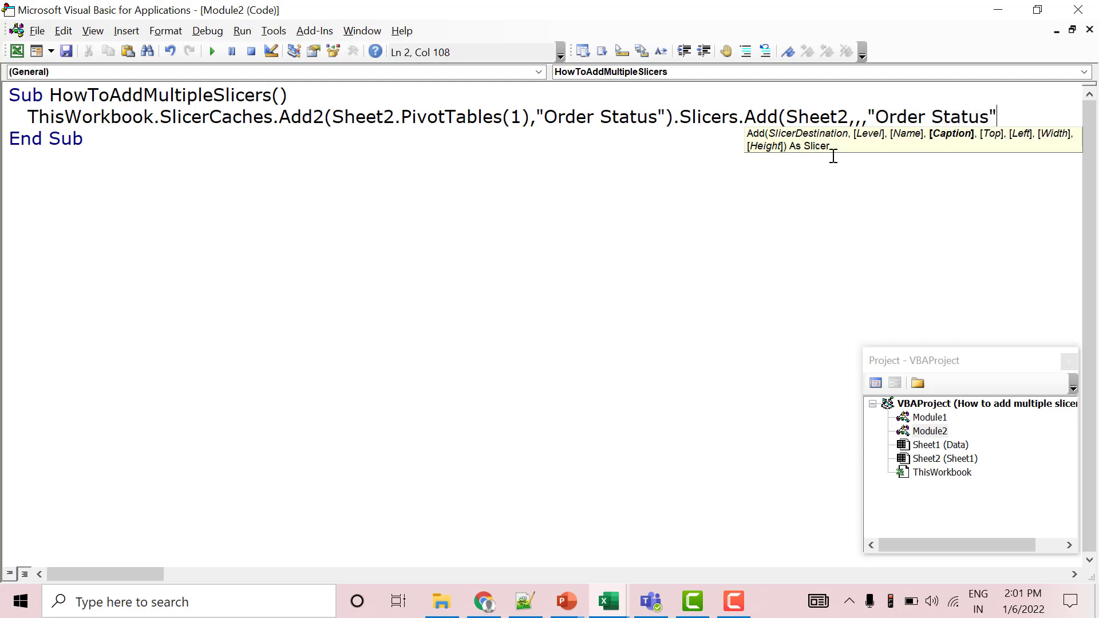
type(")")
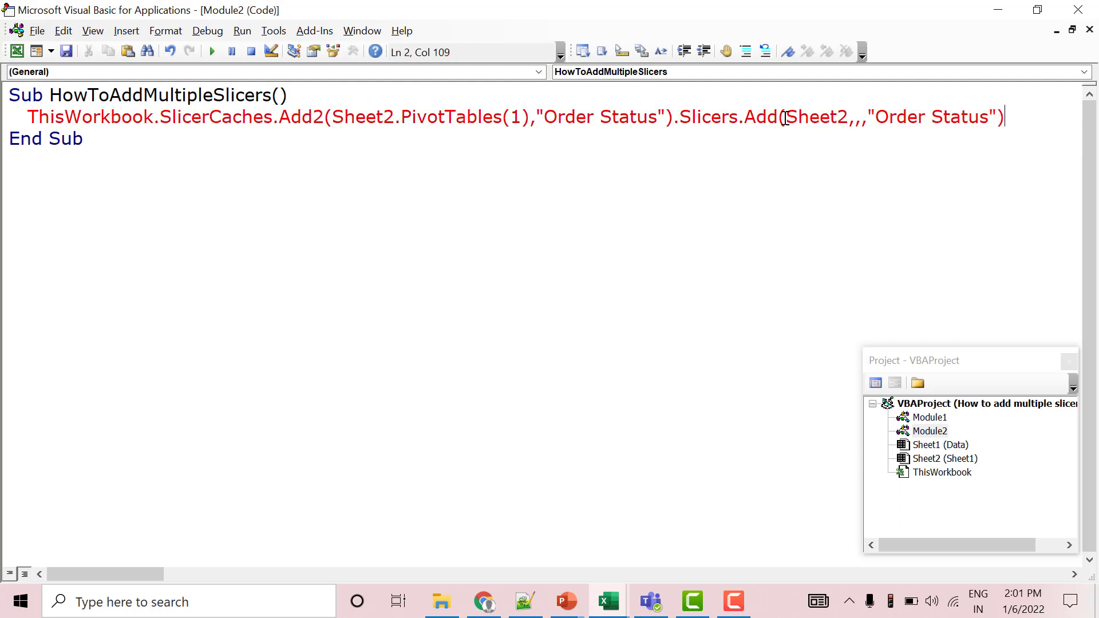
Step: Remove the parentheses around the Slicers.Add arguments and end the line
left_click(785, 117)
key("BackSpace")
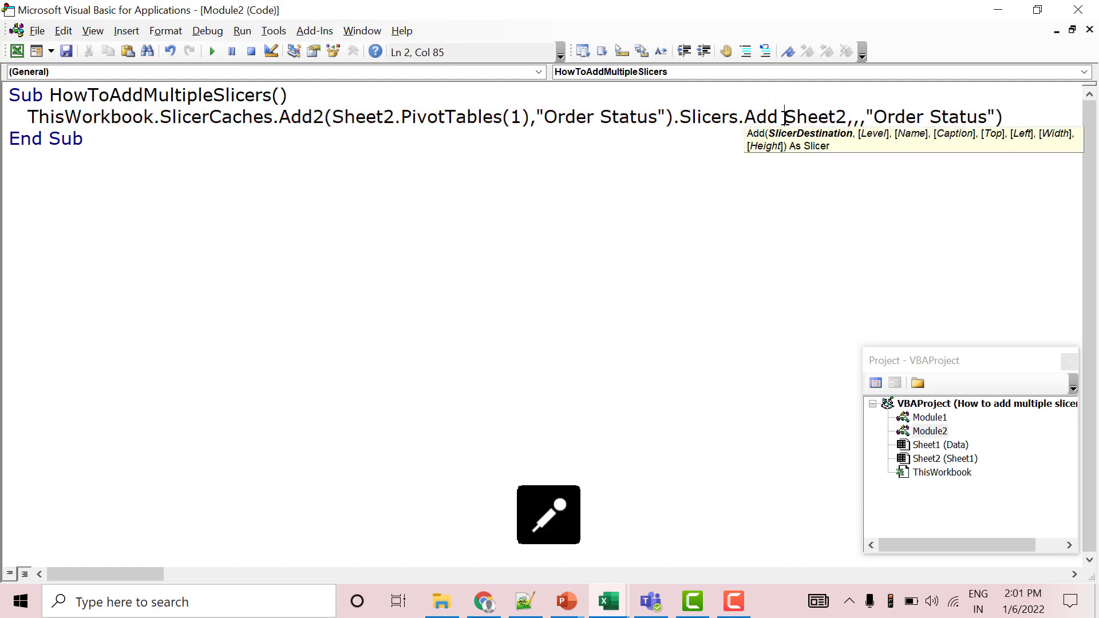
left_click(1007, 117)
key("BackSpace")
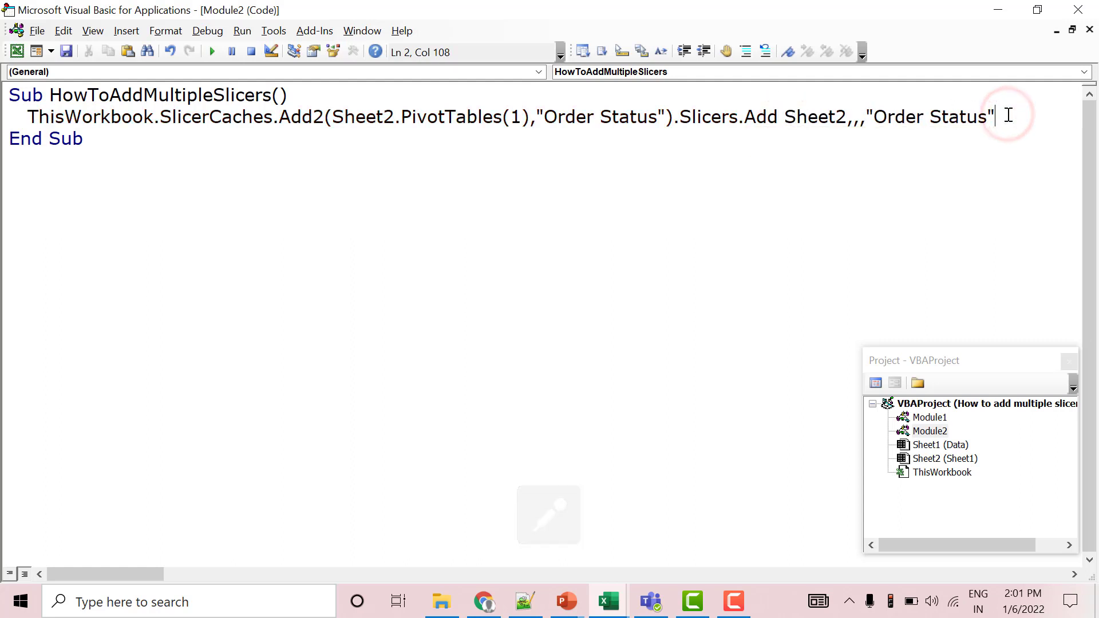
key("Return")
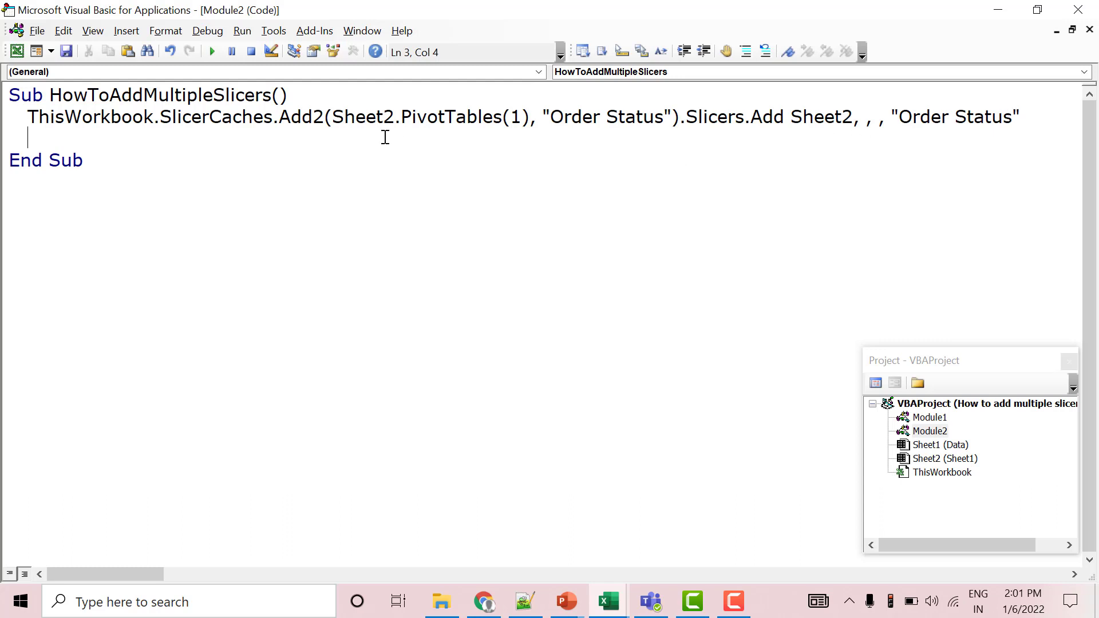
Step: Duplicate the Order Status slicer line, remove the blank line before End Sub, and return to Excel
left_click(30, 113, "shift")
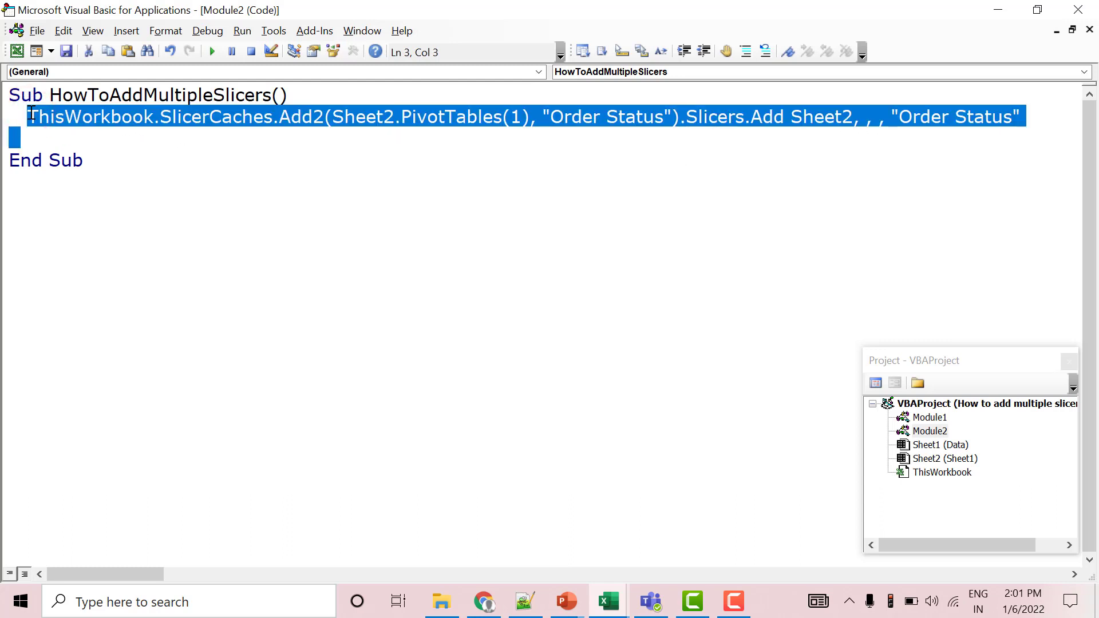
key("Down")
type("ThisWorkbook.SlicerCaches.Add2(Sheet2.PivotTables(1), \"Order Status\").Slicers.Add Sheet2, , , \"Order Status\"")
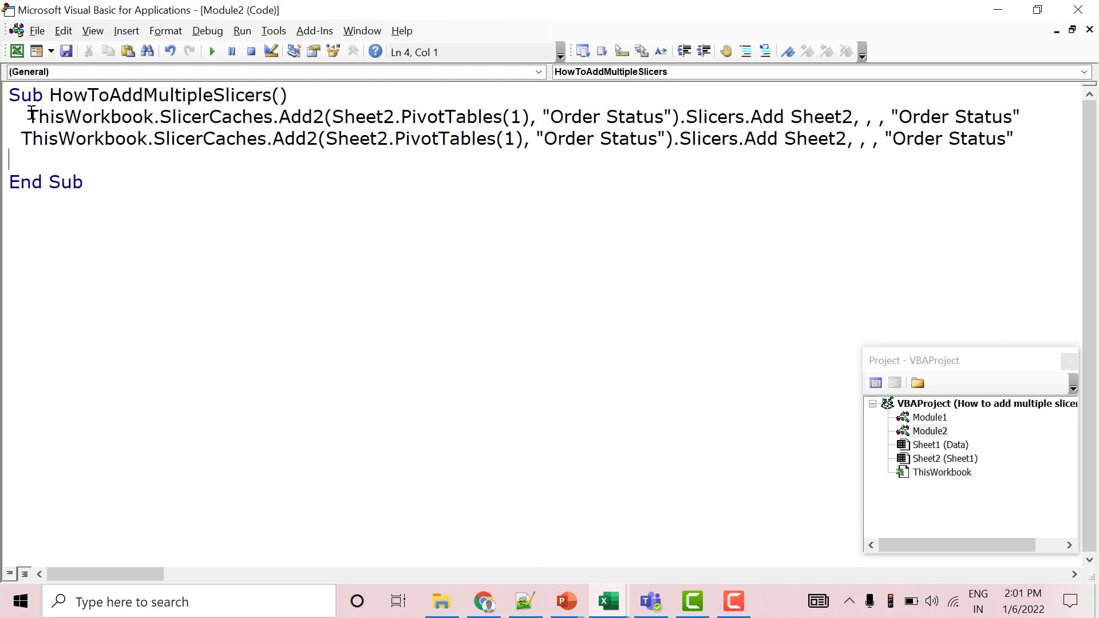
key("BackSpace")
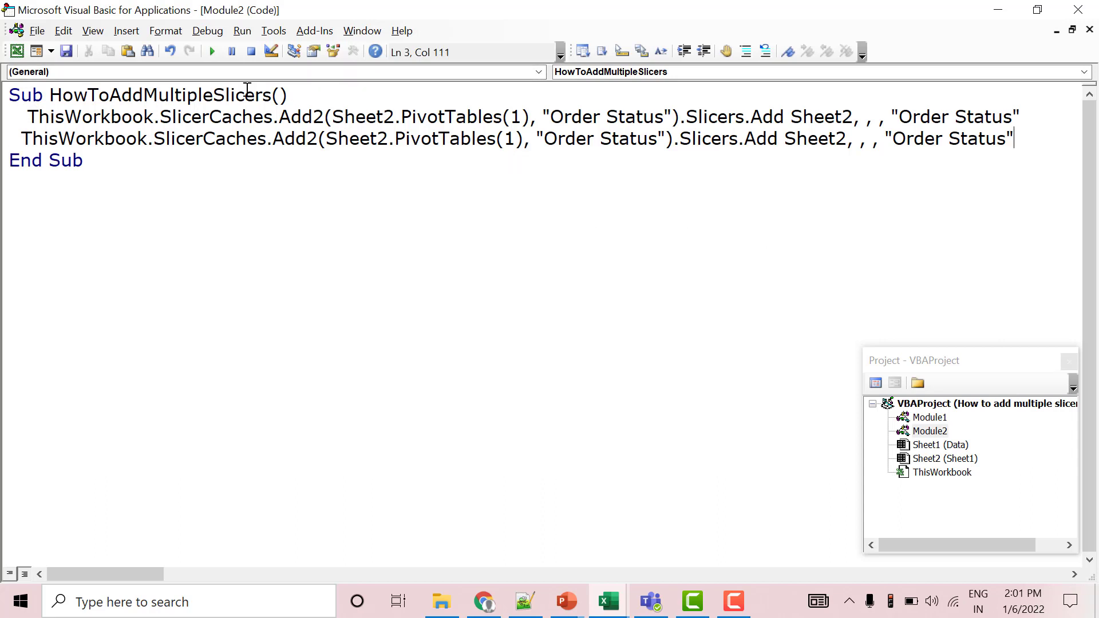
left_click(17, 51)
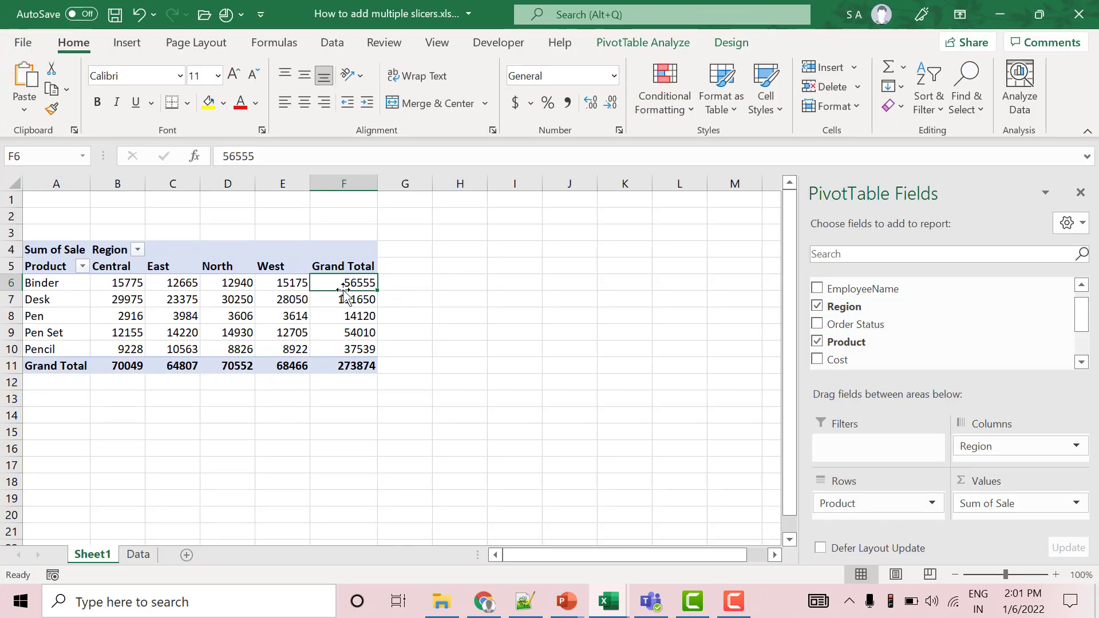
Step: On the second slicer line, replace both the "Order Status" field and caption with "Region"
key("alt+F11")
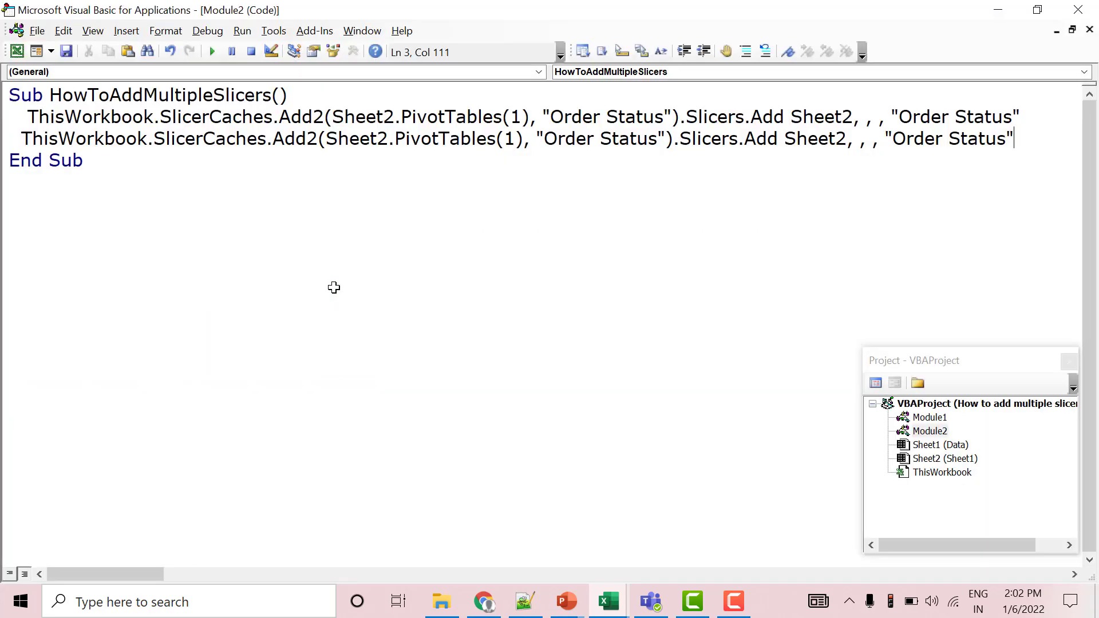
double_click(629, 144)
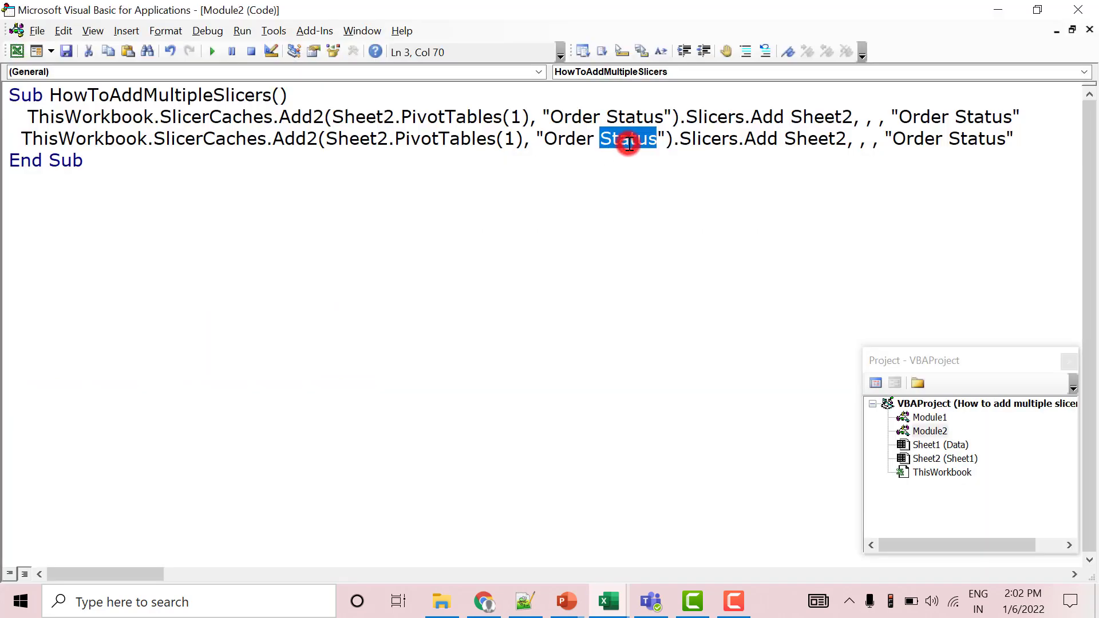
key("BackSpace")
key("BackSpace")
key("BackSpace")
key("BackSpace")
key("BackSpace")
key("BackSpace")
key("BackSpace")
type("R")
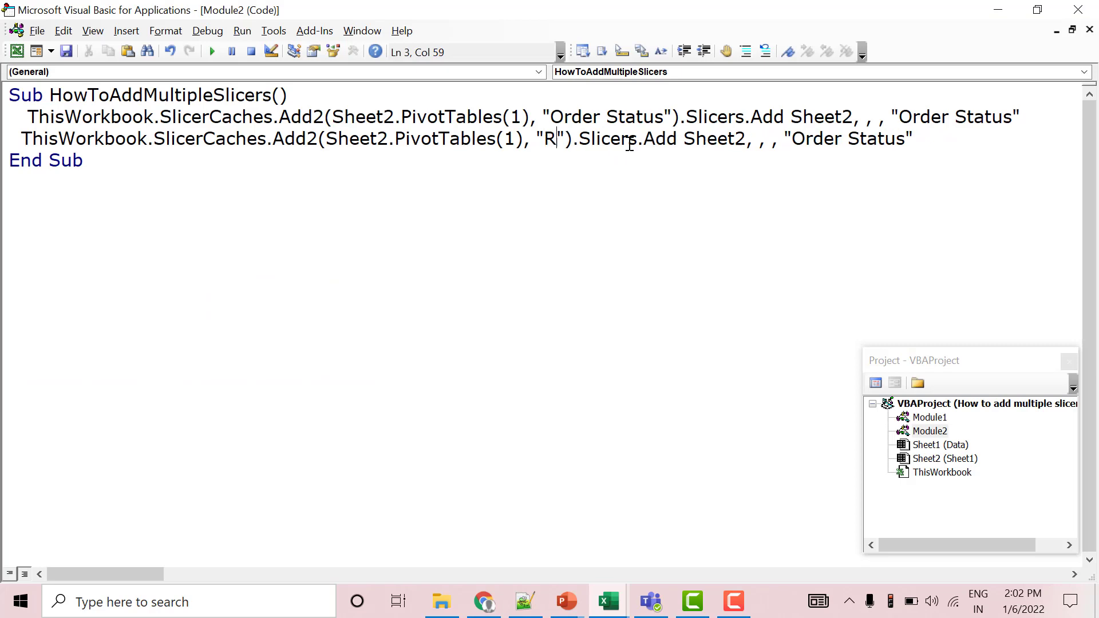
type("egion")
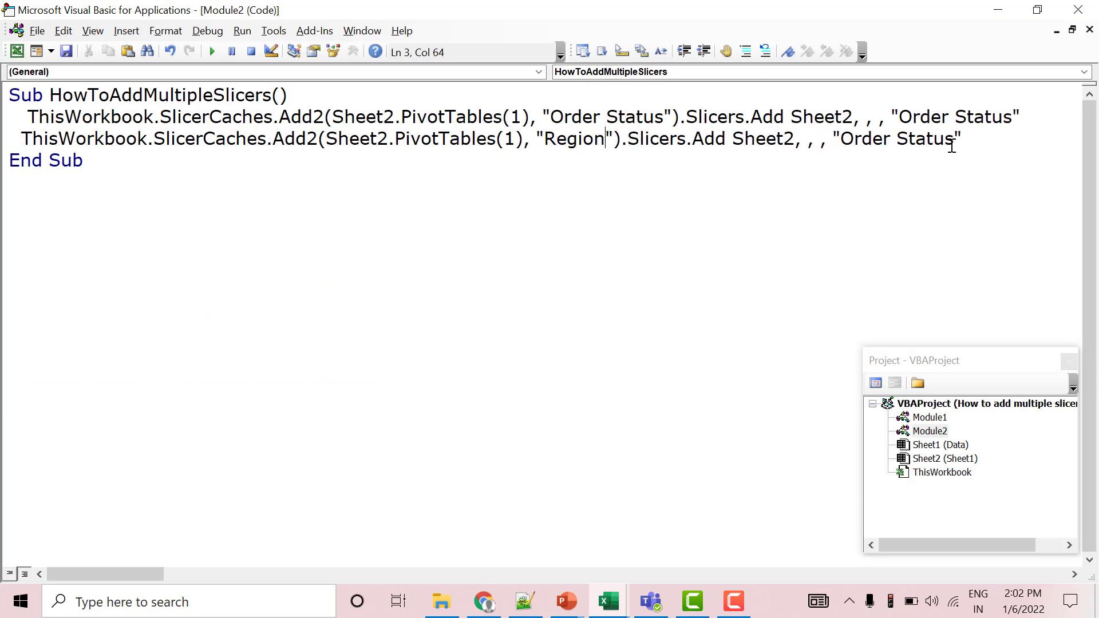
left_click(952, 146)
key("BackSpace")
key("BackSpace")
key("BackSpace")
key("BackSpace")
key("BackSpace")
key("BackSpace")
key("BackSpace")
key("BackSpace")
key("BackSpace")
key("BackSpace")
key("BackSpace")
type("Re")
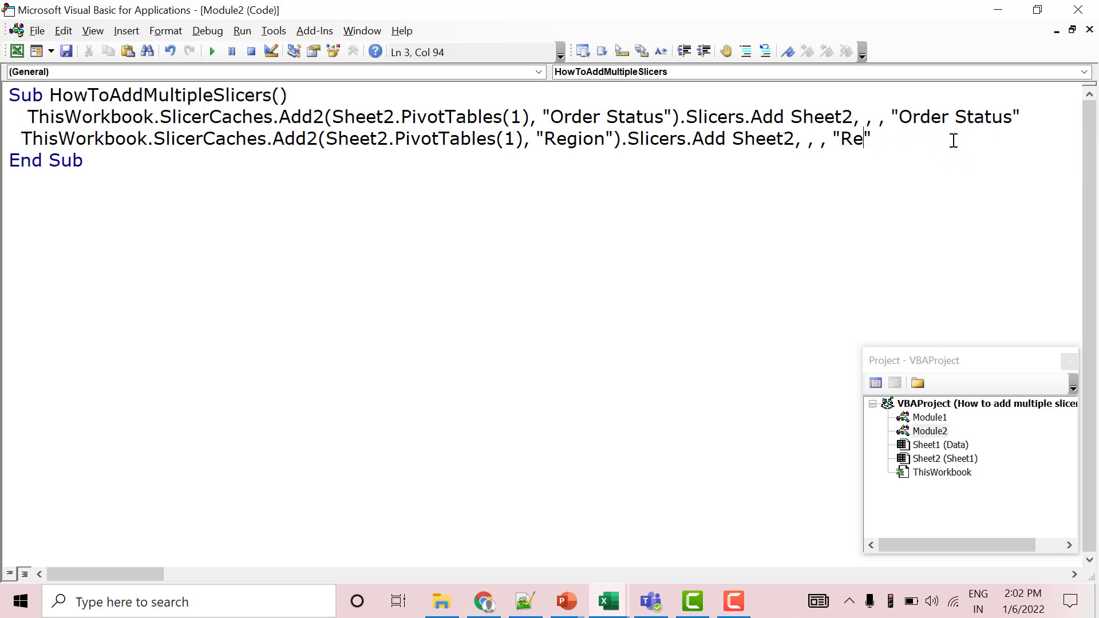
type("gion")
Step: Run the macro, then drag the Region and Order Status slicers to the right of the PivotTable
left_click(211, 51)
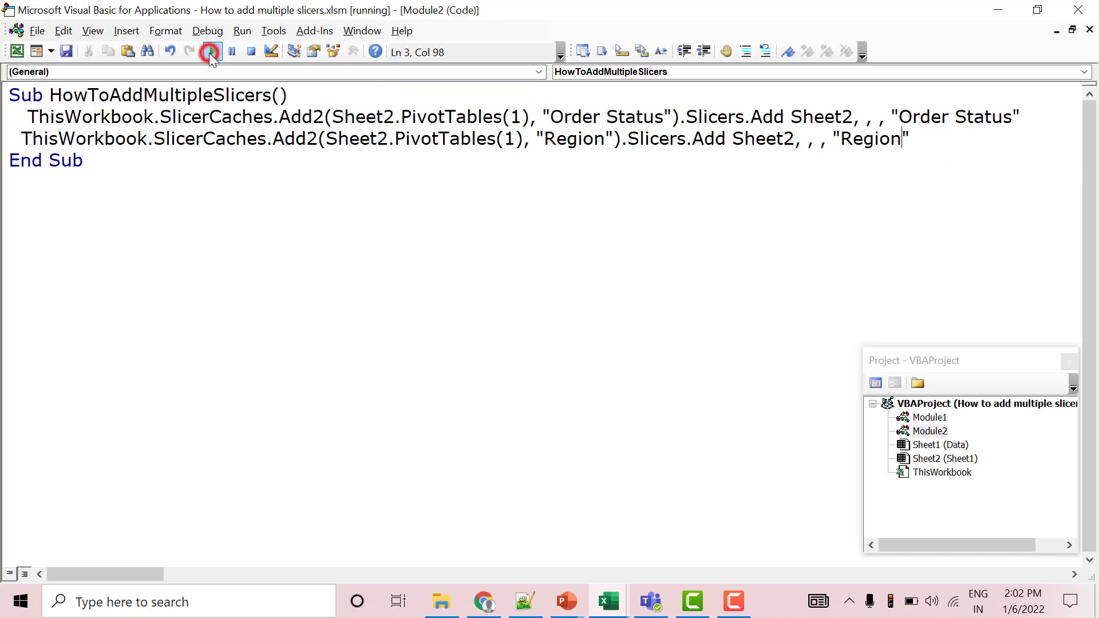
left_click(17, 51)
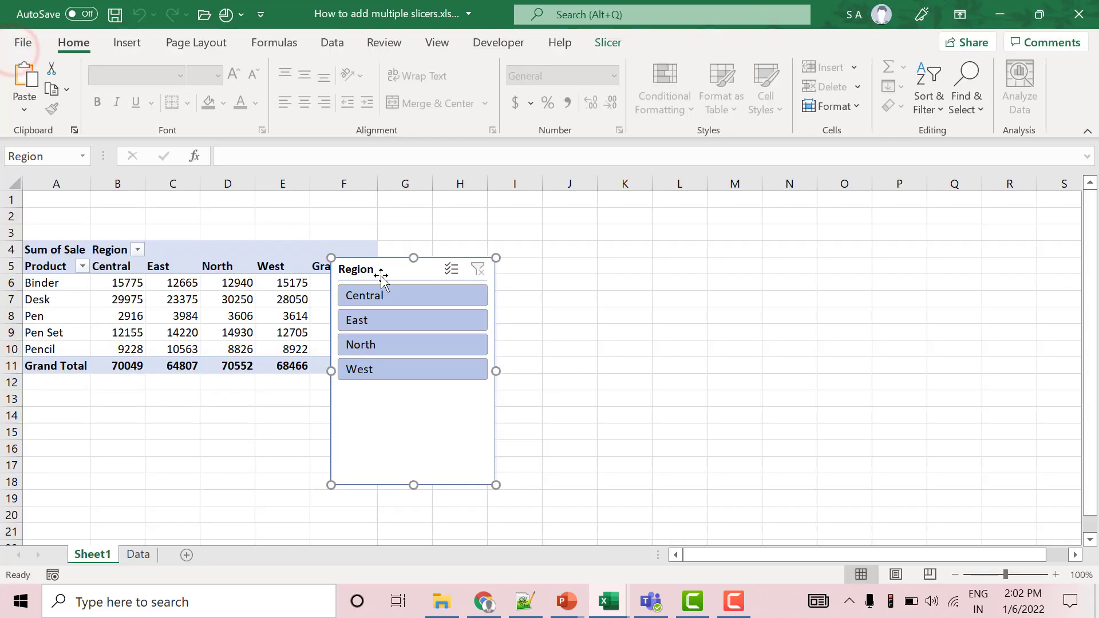
left_click(381, 275)
left_click_drag(503, 284, 805, 281)
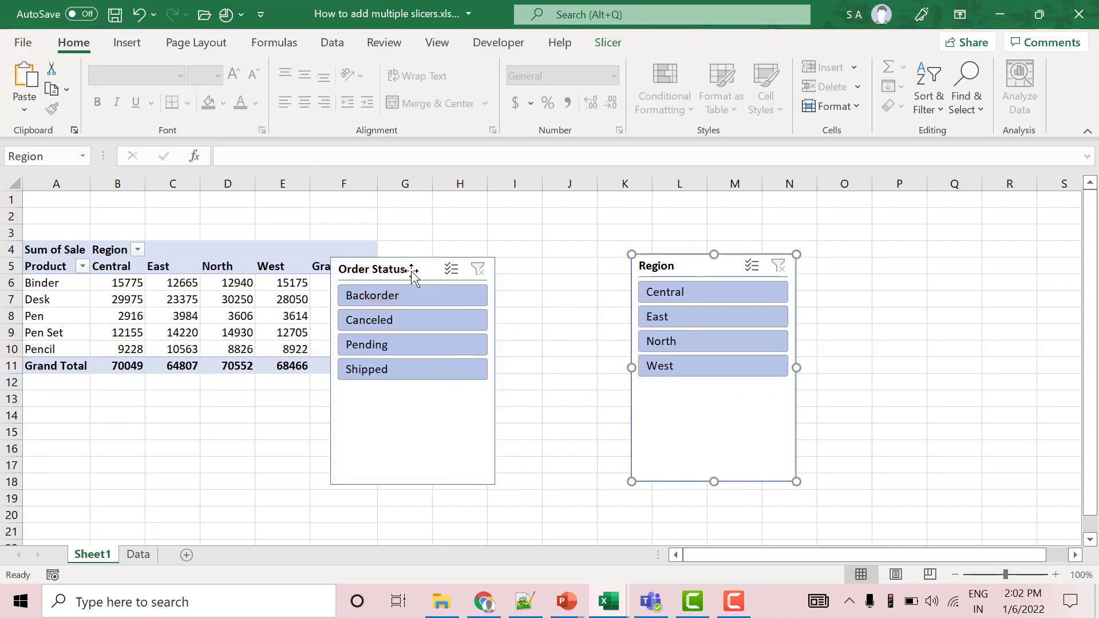
left_click_drag(434, 273, 505, 273)
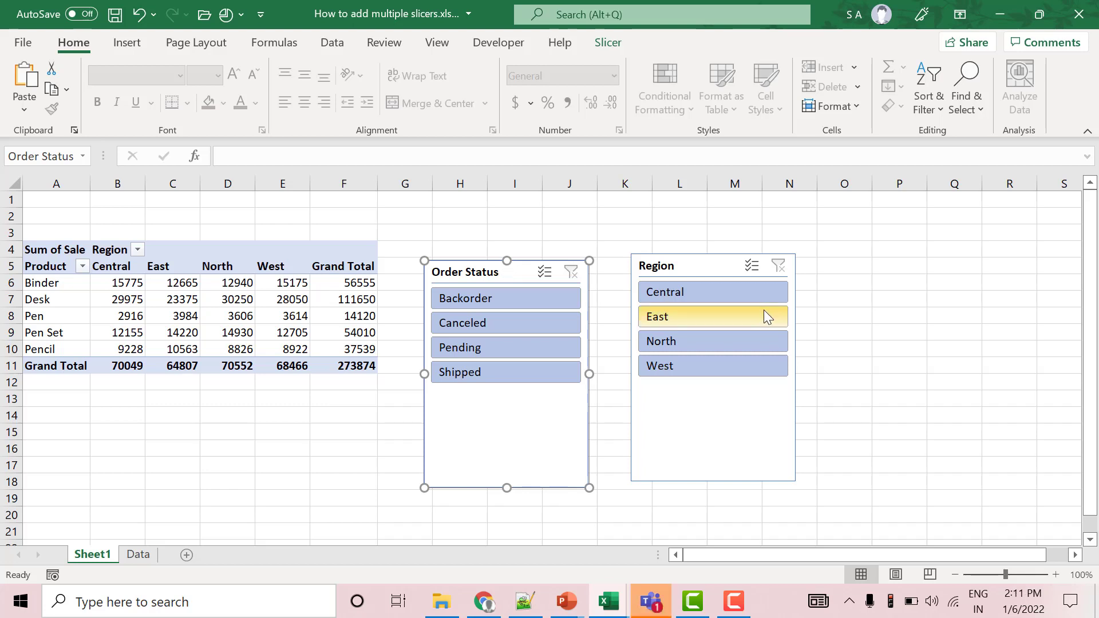
Step: Try East then North in Region, and Pending, Canceled, then Backorder in Order Status, reaching a 15225 total
left_click(764, 310)
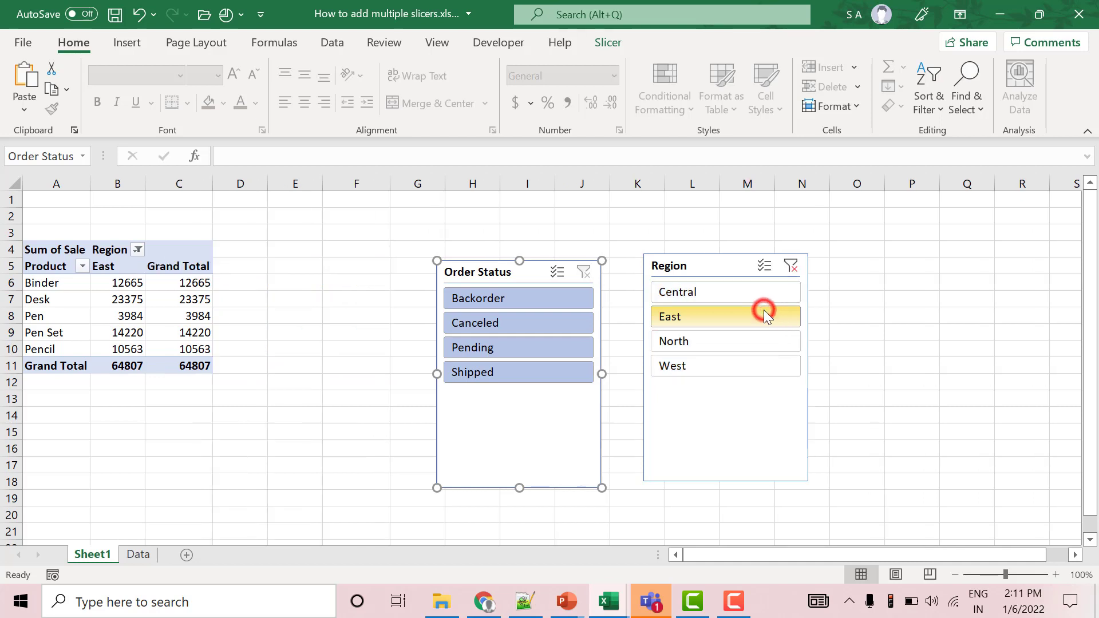
left_click(691, 349)
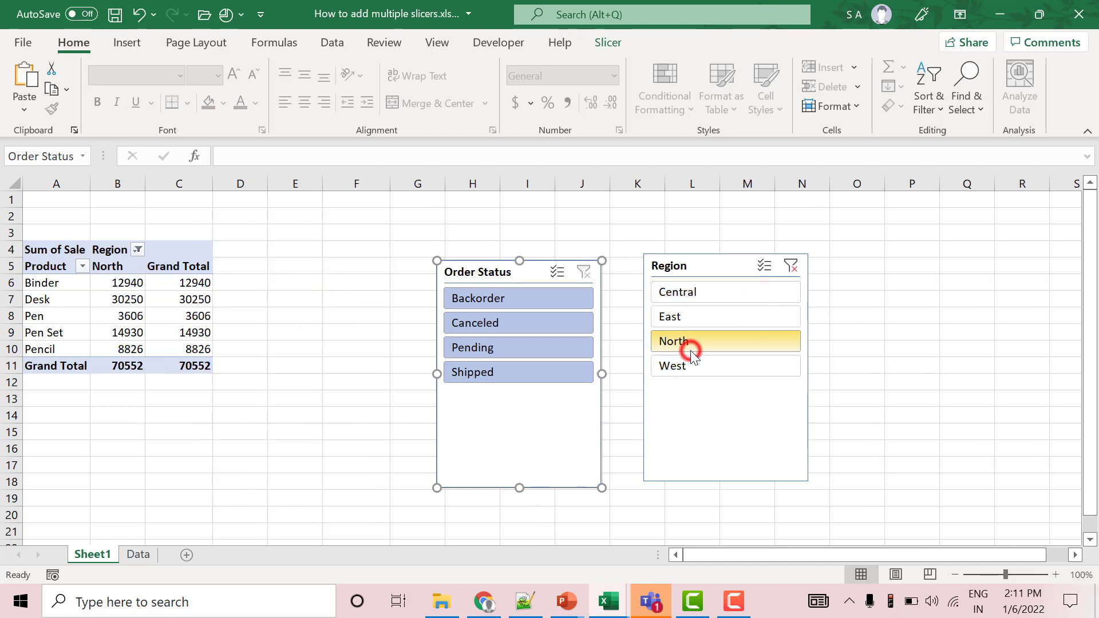
left_click(511, 343)
left_click(501, 327)
left_click(493, 306)
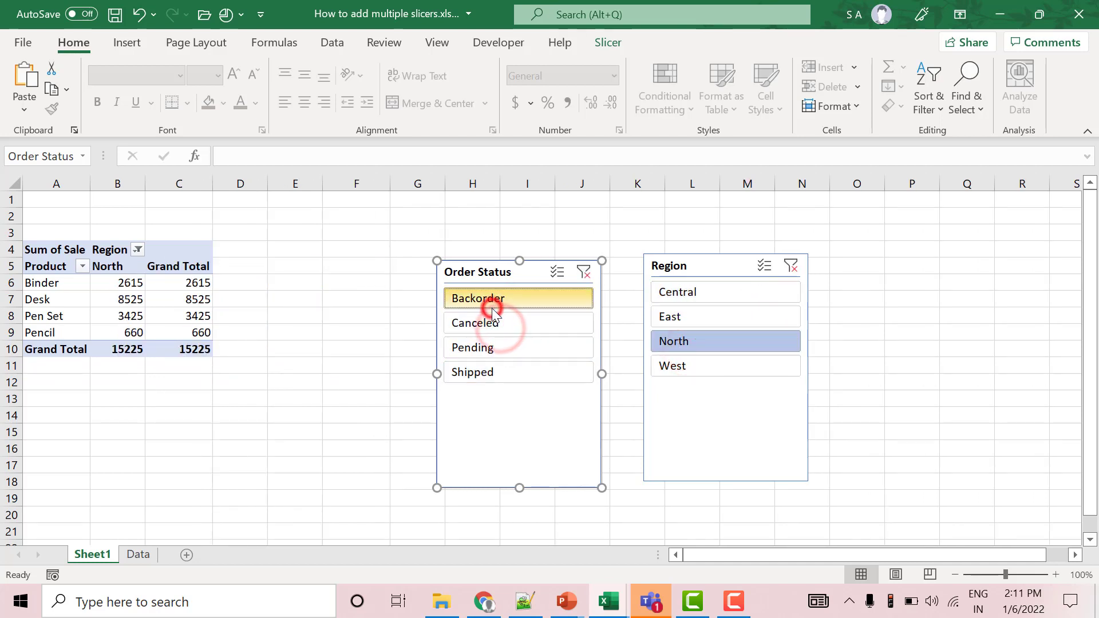